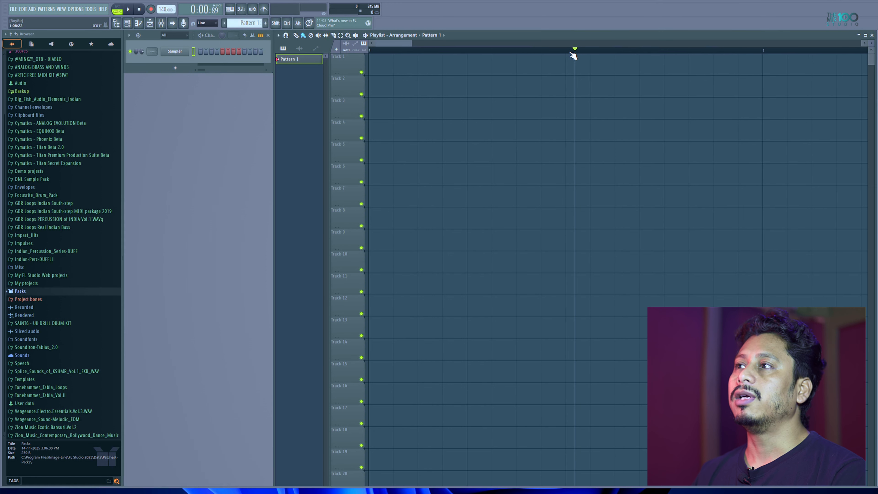
left_click_drag(570, 51, 294, 63)
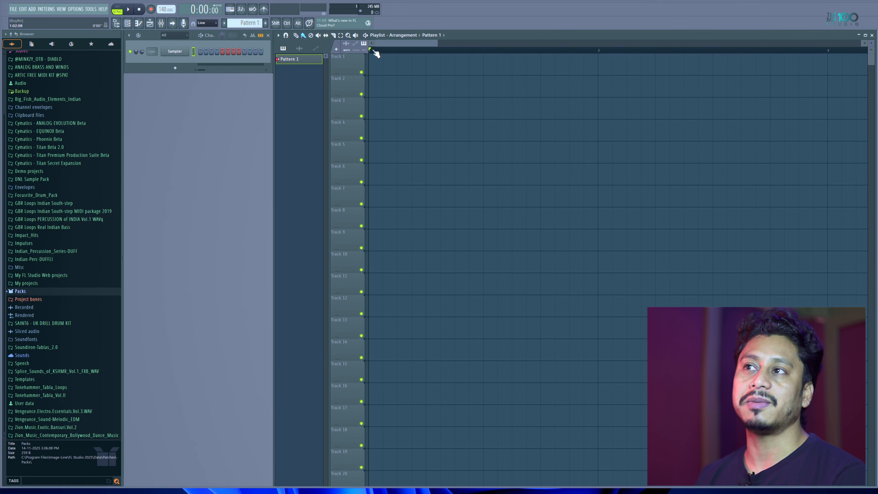
scroll(380, 52, "down", 1)
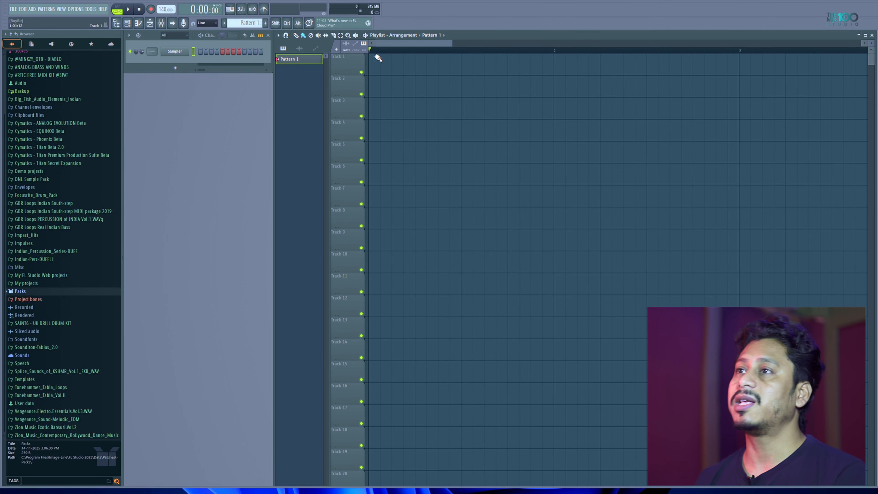
scroll(393, 42, "down", 1)
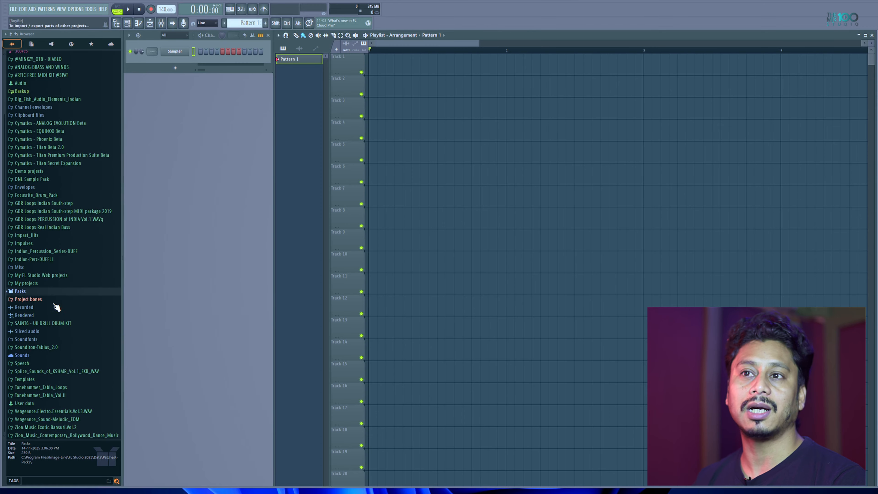
left_click(516, 129)
right_click(528, 125)
left_click_drag(503, 51, 496, 50)
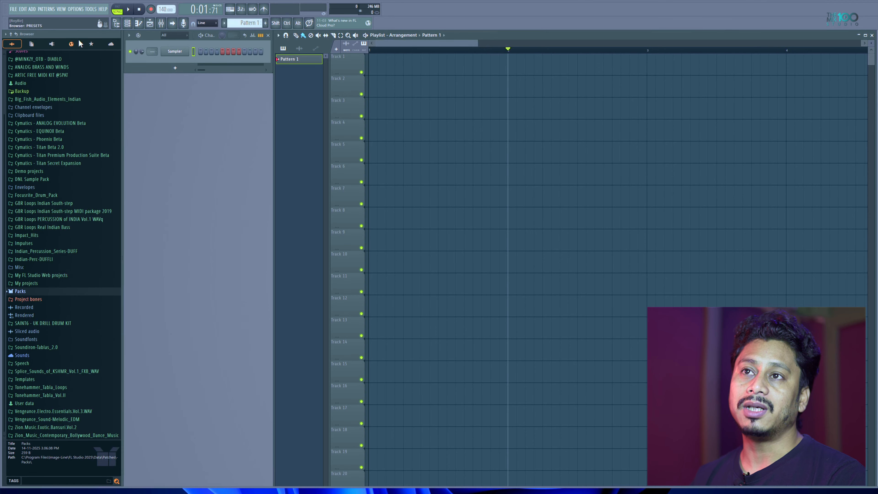
right_click(72, 43)
left_click(12, 44)
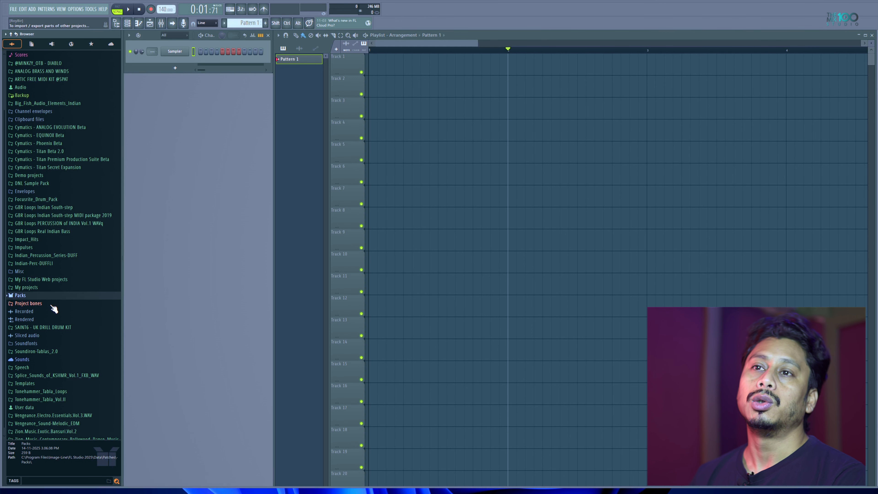
Expand the Packs folder and its Drums subfolder to list the samples in Kicks
left_click(28, 295)
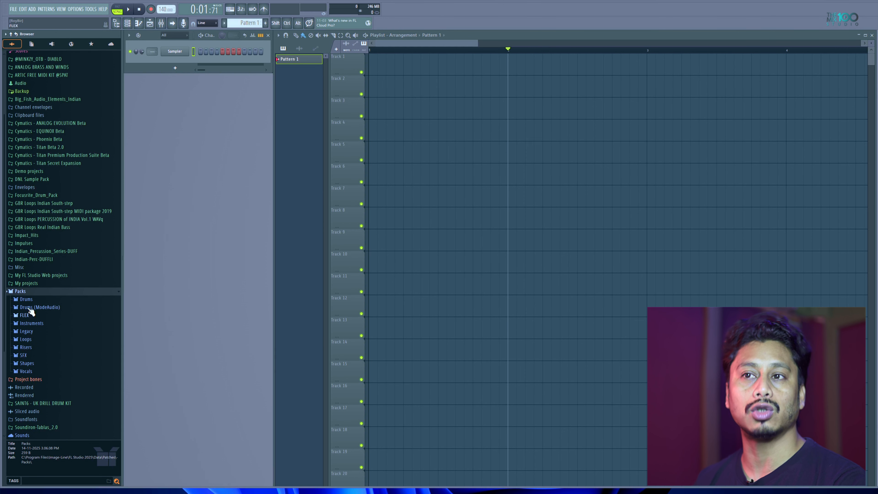
left_click(26, 299)
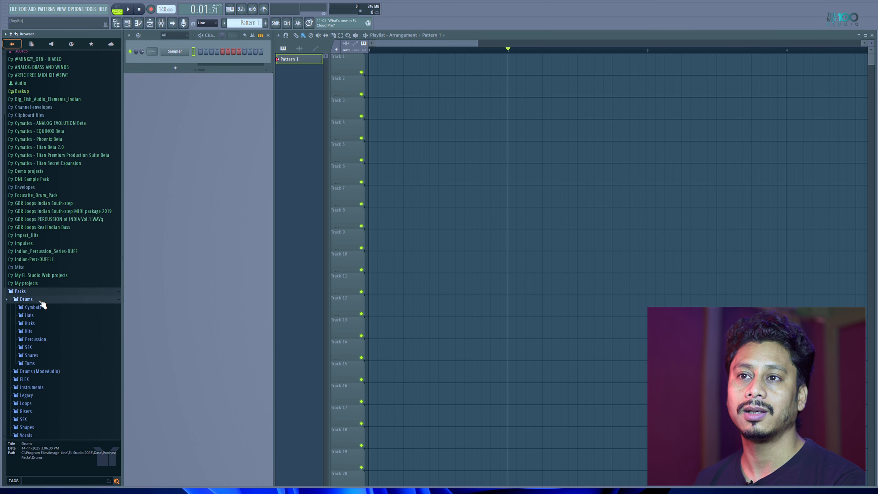
scroll(42, 304, "down", 2)
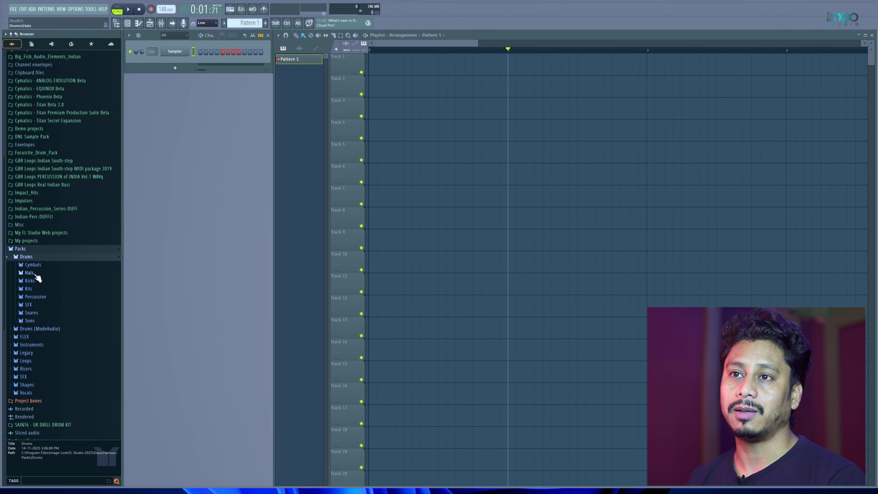
left_click(31, 281)
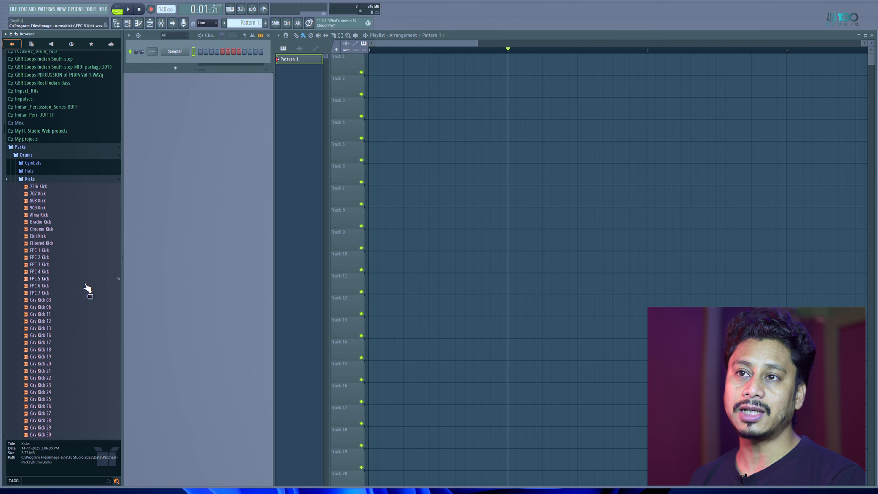
Audition various Grv and Minimal kick samples in the Kicks folder, finishing with Grv Kick 20
left_click(62, 329)
left_click(72, 379)
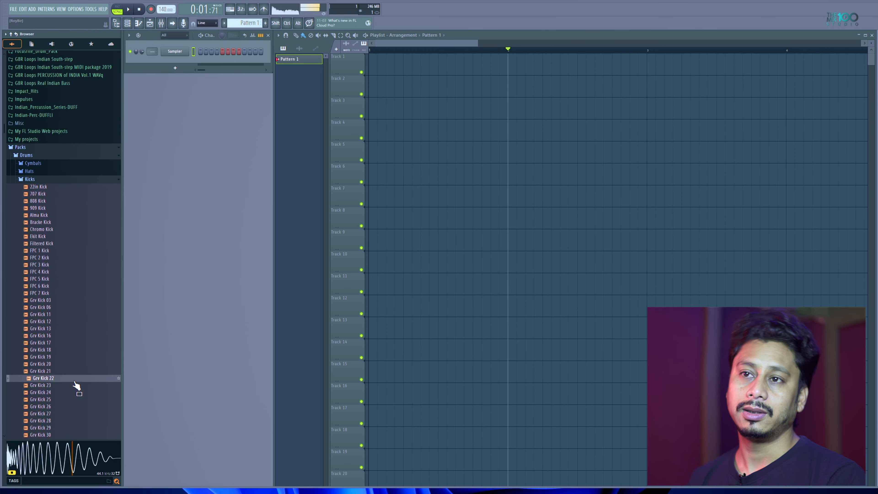
scroll(72, 384, "down", 4)
left_click(43, 234)
left_click(63, 301)
left_click(71, 363)
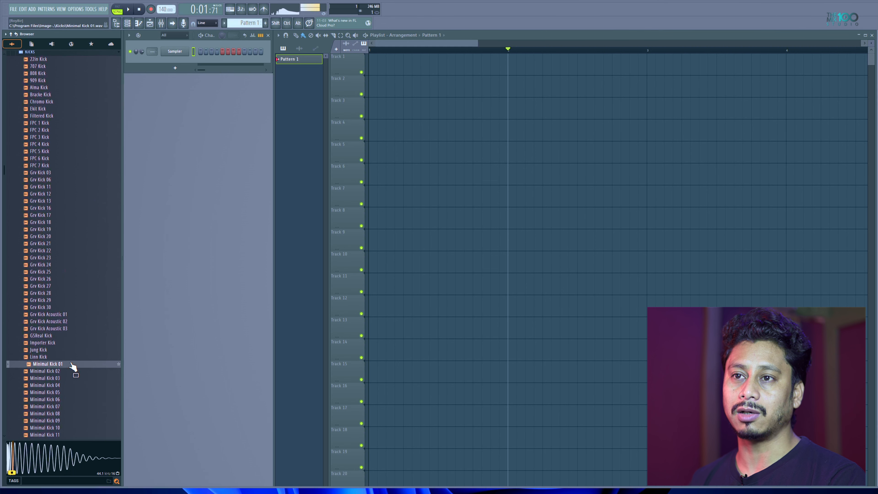
left_click(76, 392)
left_click(67, 271)
left_click(69, 257)
left_click(71, 264)
left_click(74, 250)
left_click(70, 236)
left_click(66, 250)
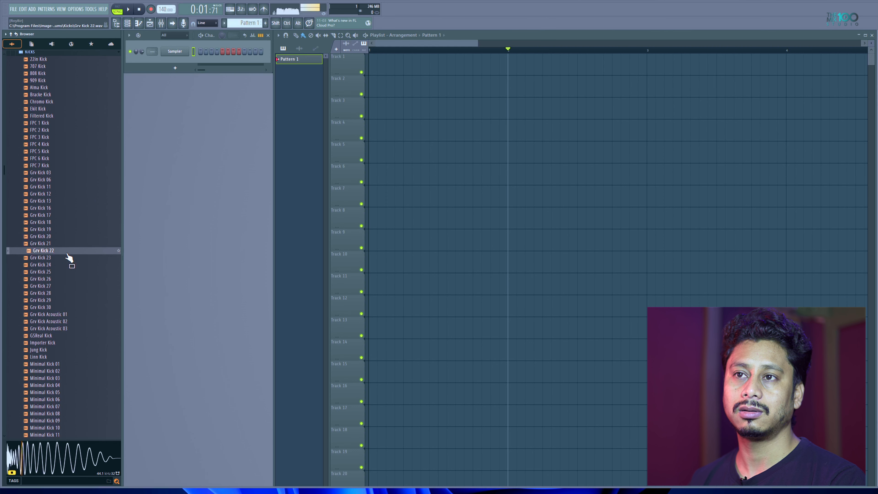
left_click(65, 236)
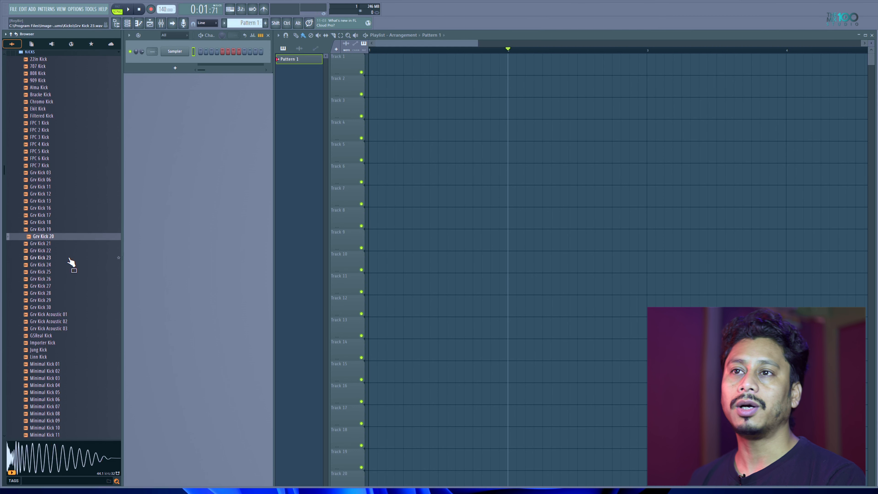
left_click(53, 239)
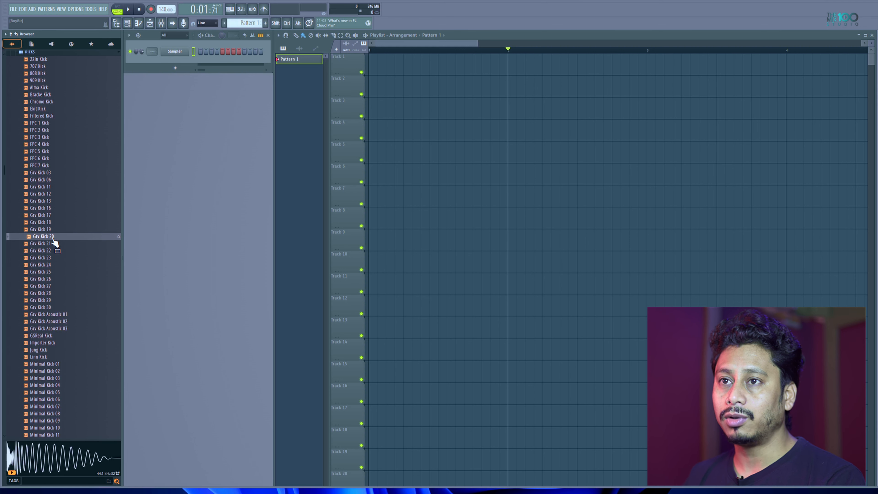
Place the Grv Kick 20 sample on Track 4 of the playlist, halfway through bar 1
left_click_drag(53, 240, 439, 131)
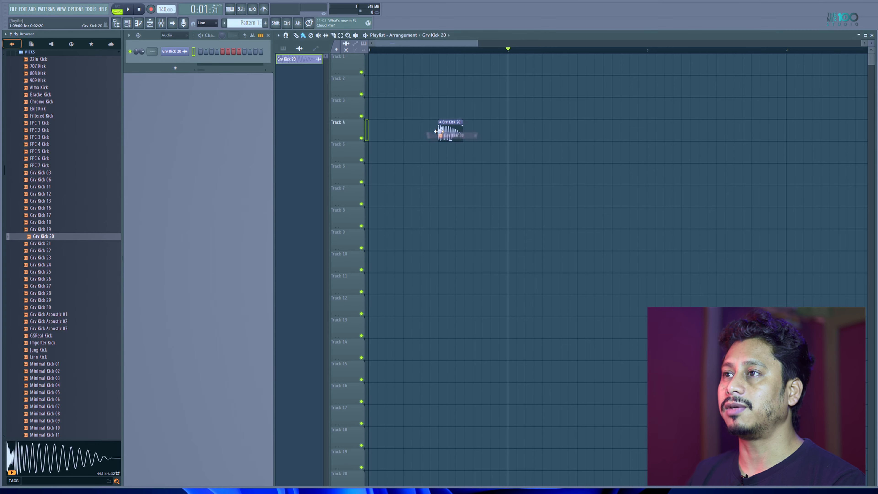
left_click(441, 53)
scroll(441, 52, "up", 2)
left_click_drag(448, 42, 378, 43)
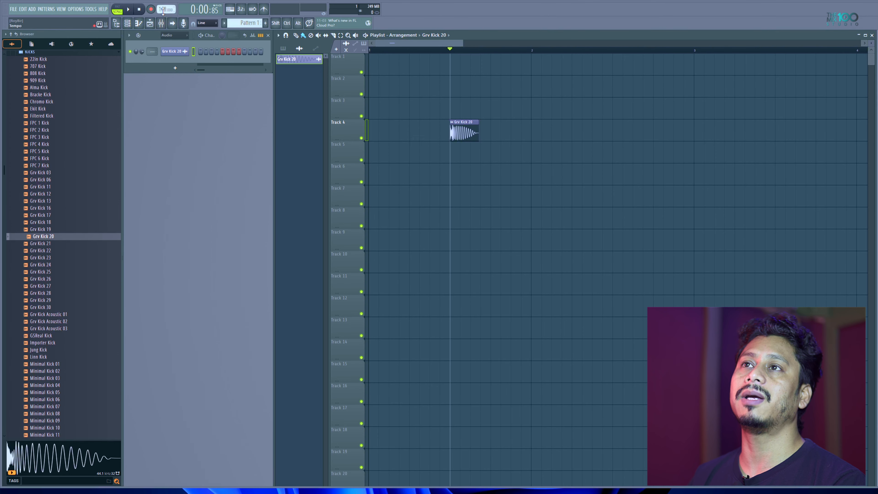
Try out different project tempos and set the tempo to the 130 BPM preset
scroll(163, 10, "down", 5)
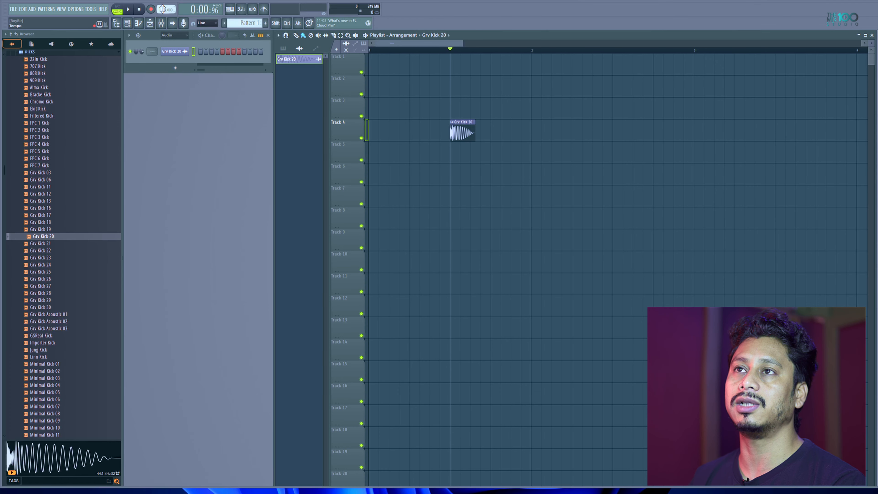
mouse_move(164, 10)
left_mouse_down()
mouse_move(163, 1)
mouse_move(164, 22)
mouse_move(166, 9)
left_mouse_up()
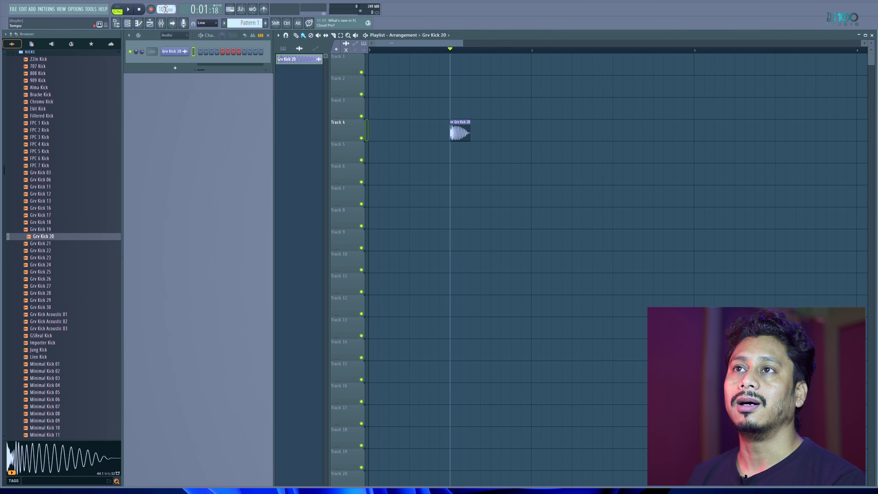
right_click(163, 8)
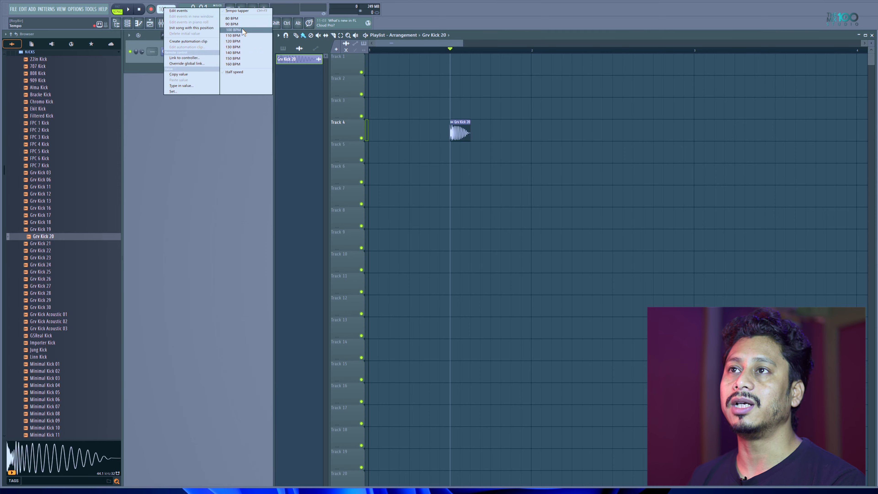
left_click(248, 47)
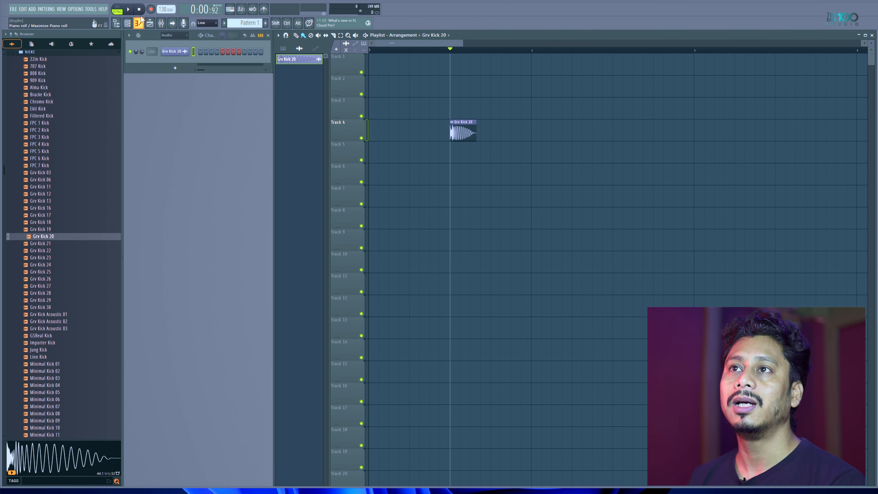
mouse_move(164, 9)
left_mouse_down()
mouse_move(165, 1)
mouse_move(165, 15)
left_mouse_up()
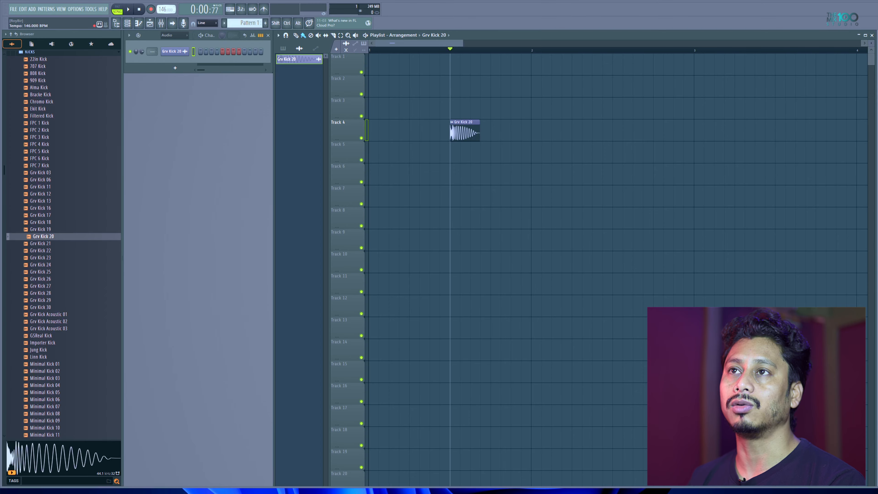
right_click(164, 9)
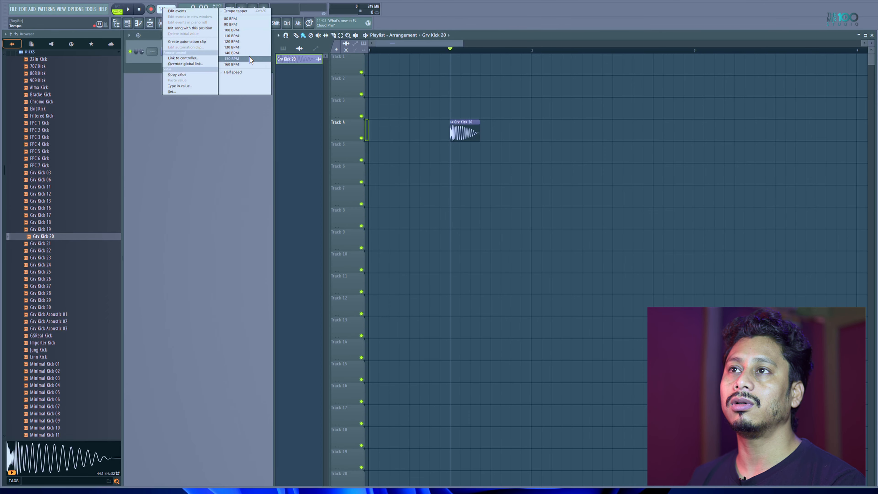
left_click(248, 48)
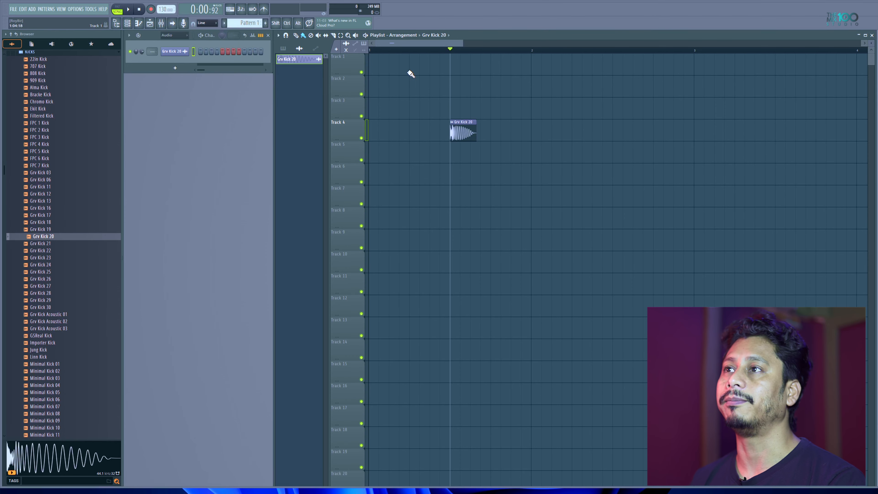
Return the song position to the start, turn on the metronome and mute Track 4
left_click(139, 9)
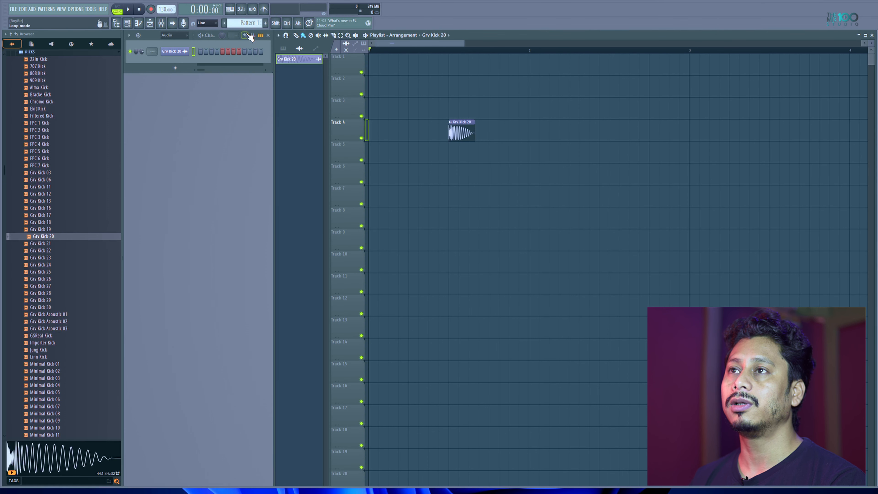
left_click(264, 9)
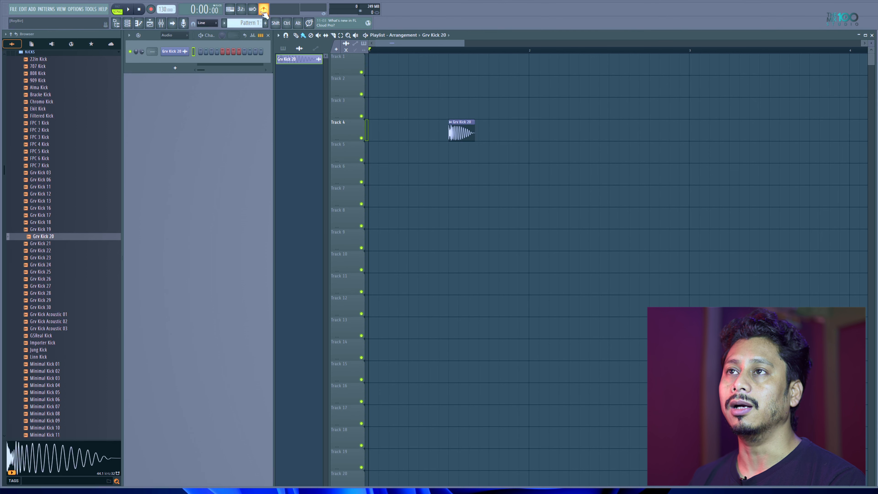
left_click(361, 139)
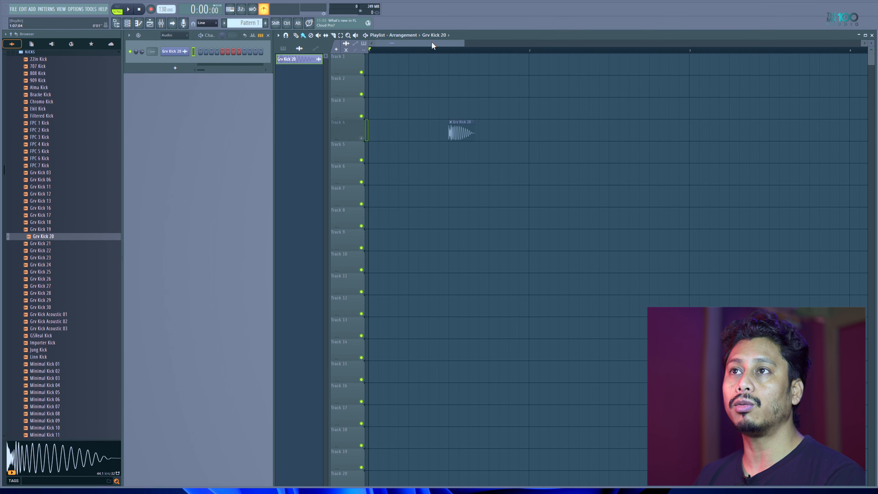
Listen to the metronome alone, loop it over bar 1, and clear the time selection
key("space")
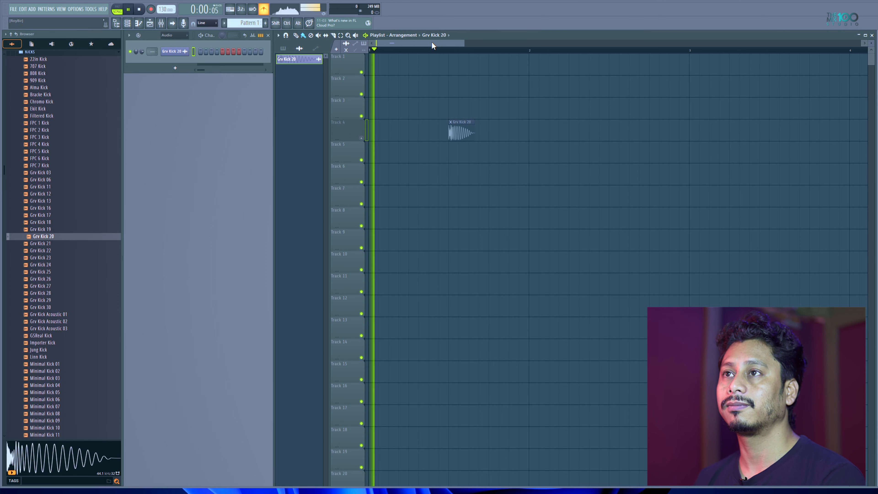
key("space")
left_click_drag(531, 51, 370, 50)
key("space")
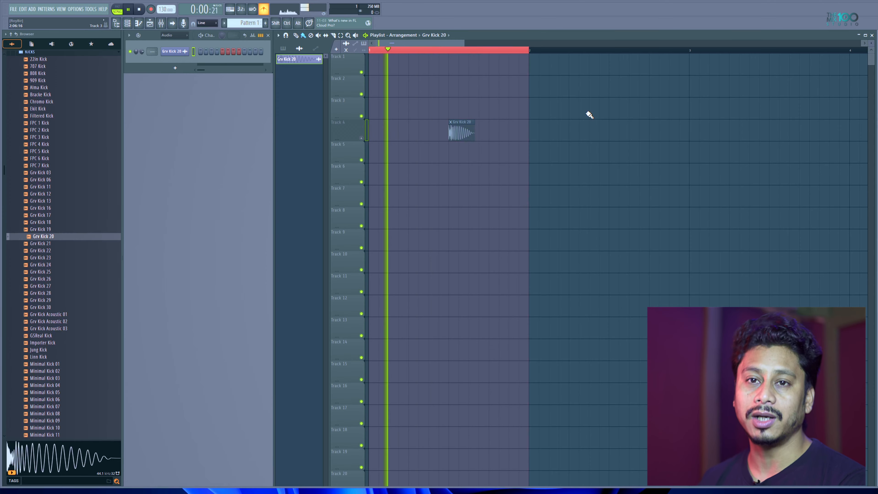
key("space")
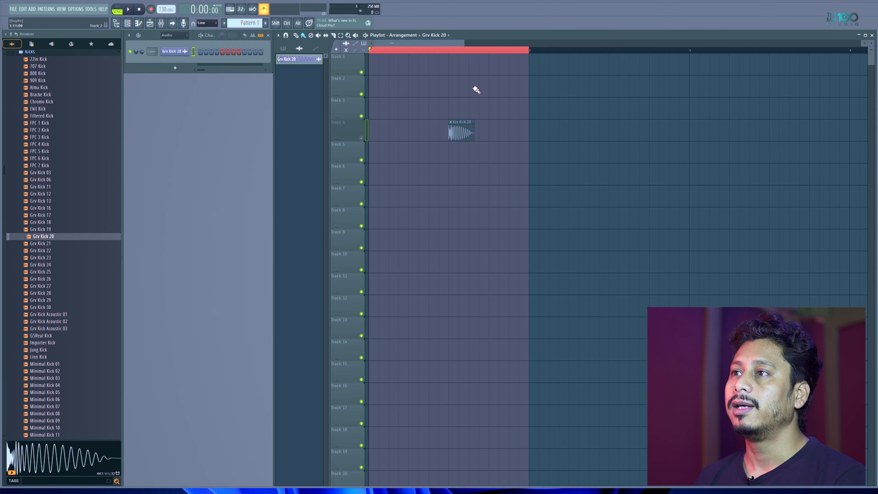
double_click(497, 51)
Move the Grv Kick 20 clip to the start of Track 2 and add copies on beats 2, 3 and 4 of bar 1
scroll(498, 52, "down", 2)
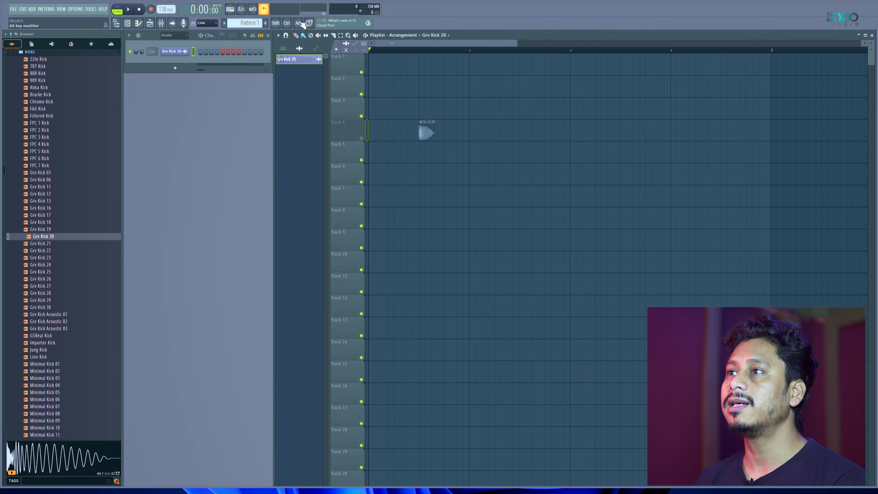
left_click_drag(515, 40, 463, 42)
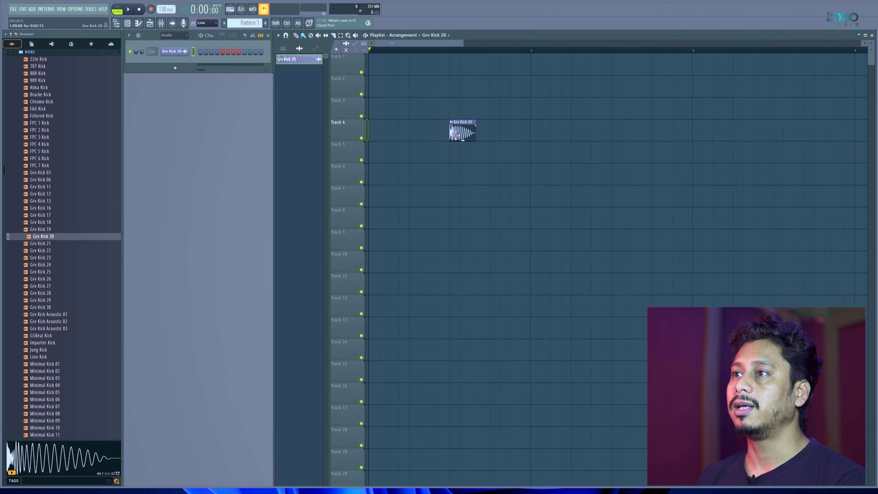
left_click_drag(461, 122, 381, 72)
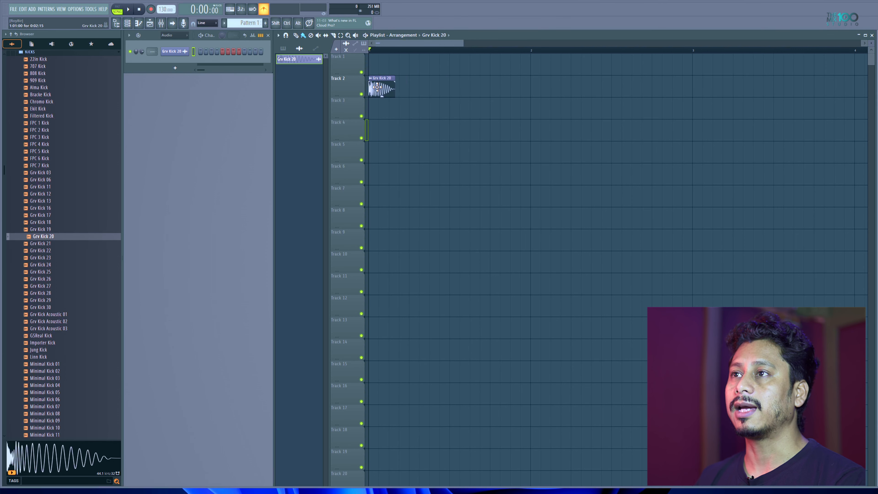
left_click(410, 93)
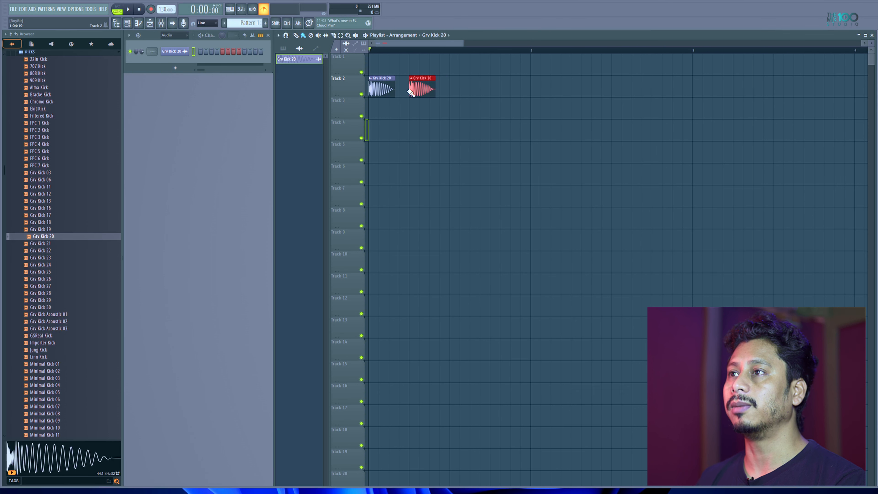
left_click(451, 90)
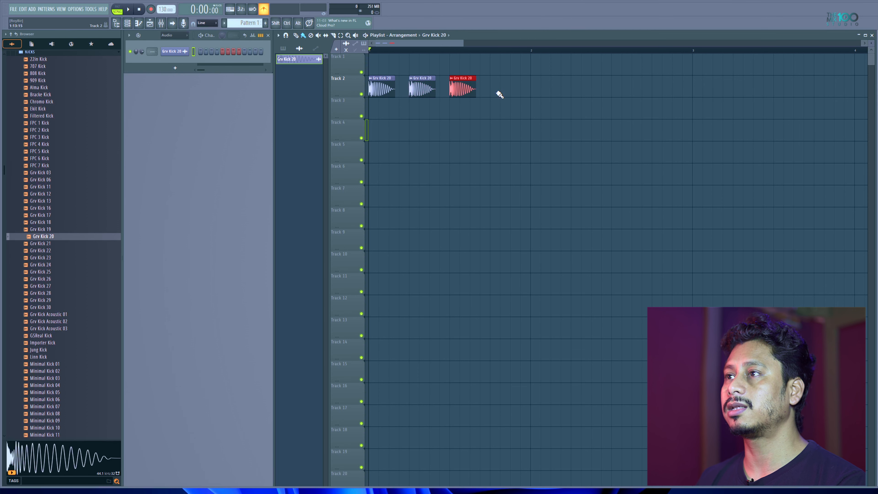
left_click(490, 89)
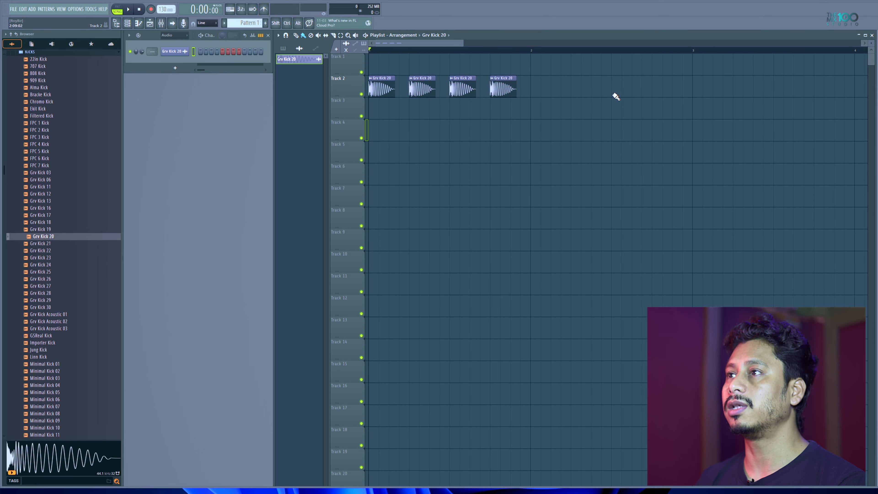
Place one Grv Kick 20 clip on Track 4 in bar 3, loop bar 1 and listen to the four kicks
left_click(785, 127)
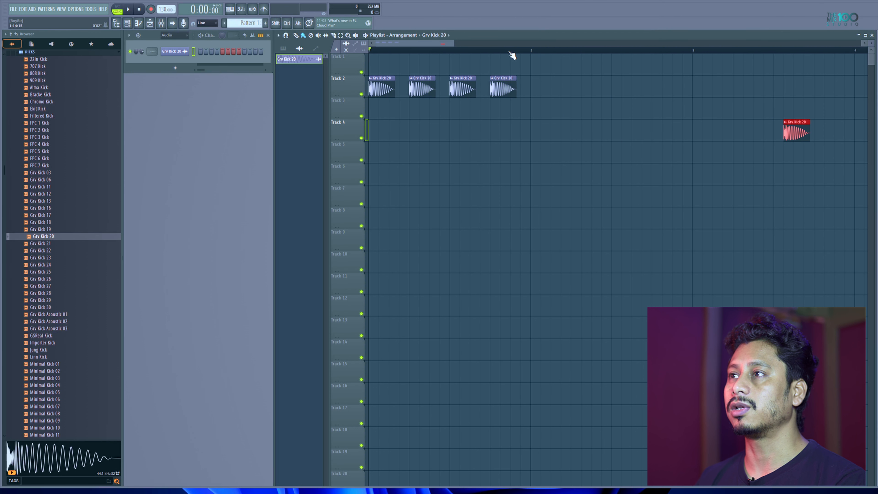
left_click_drag(532, 52, 371, 52)
key("space")
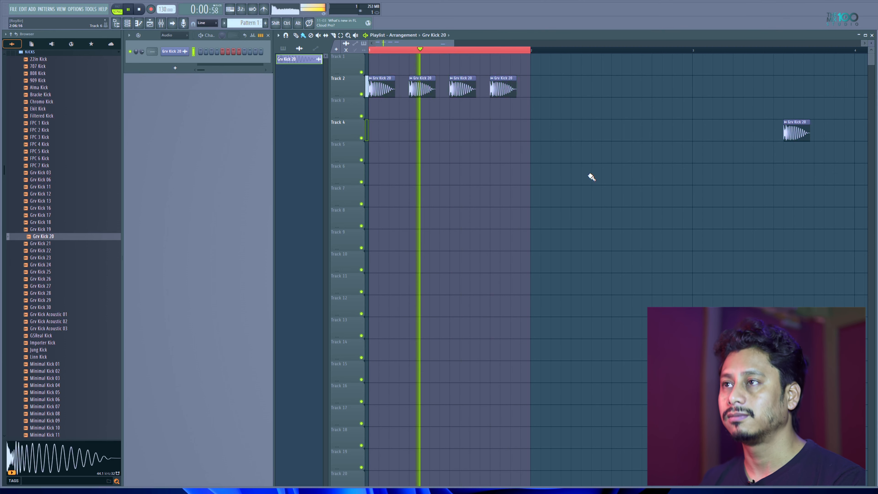
key("space")
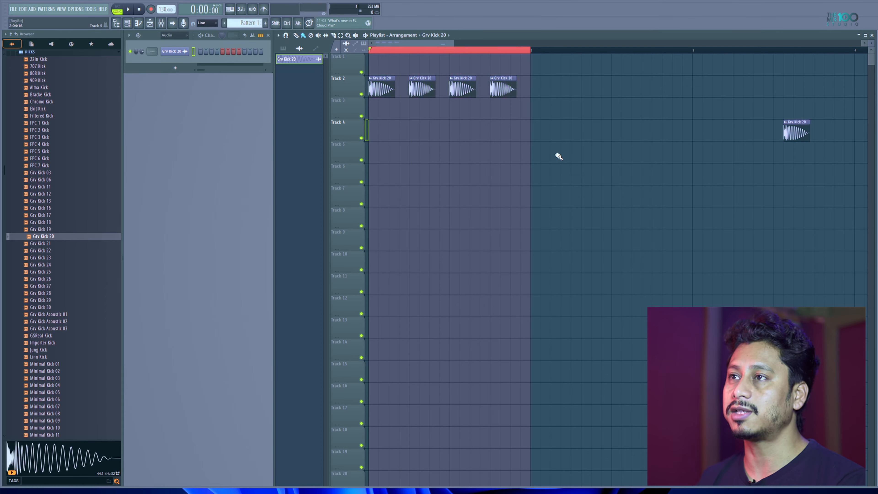
Audition the Grv Kick 20 sample in the browser and collapse the Kicks folder
left_click(49, 236)
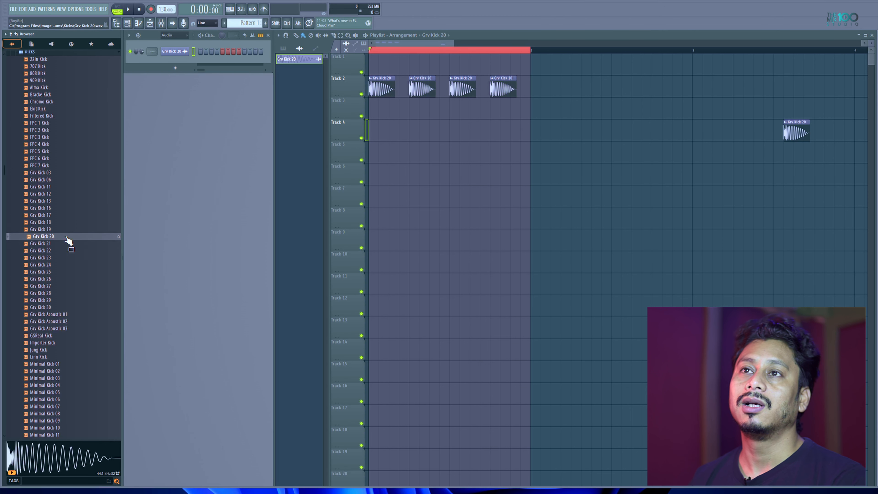
scroll(73, 269, "down", 4)
scroll(55, 173, "up", 8)
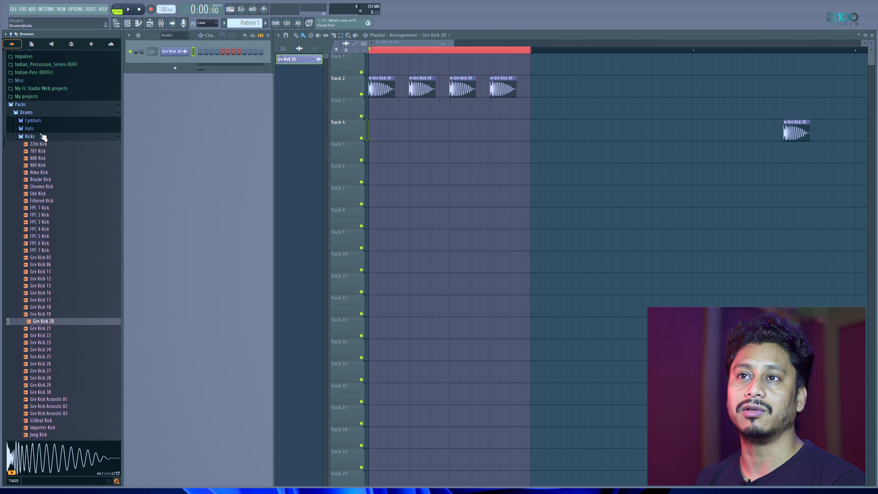
left_click(43, 137)
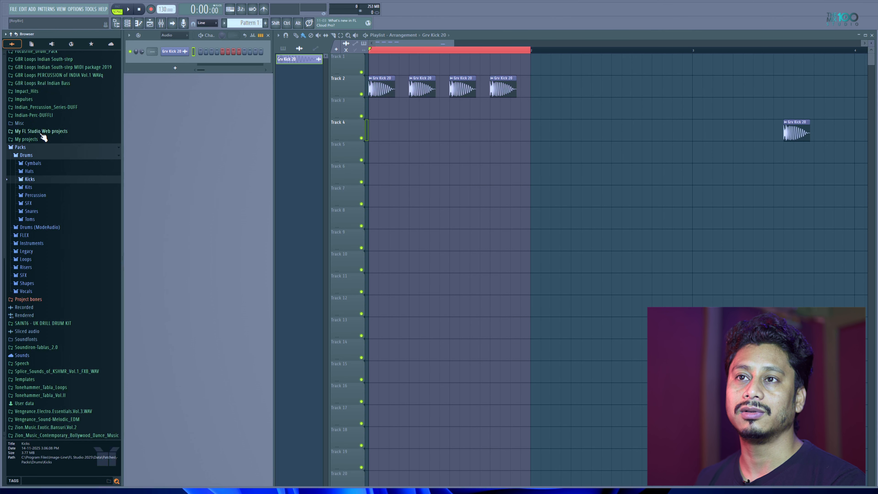
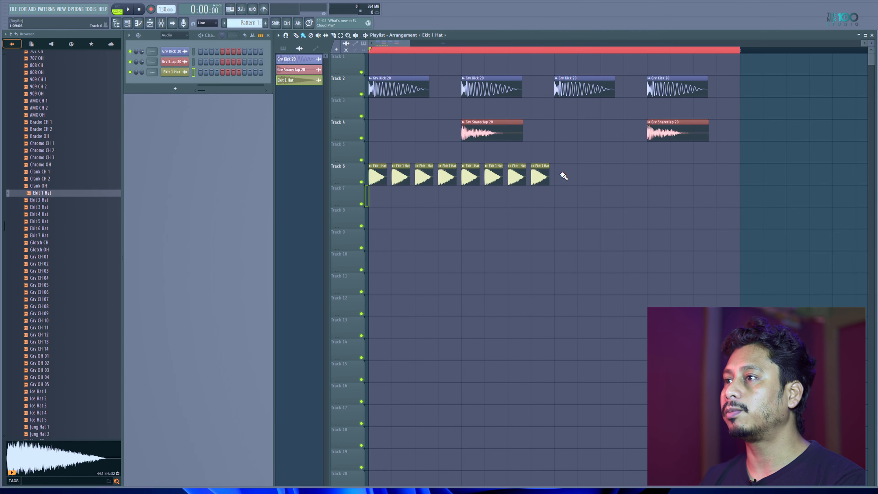
Try painting further Ekit 1 Hat clips one by one after the eighth on Track 6, and delete them again
left_click(591, 176)
left_click_drag(616, 175, 630, 178)
right_click(632, 180)
right_click(610, 180)
right_click(587, 176)
right_click(563, 176)
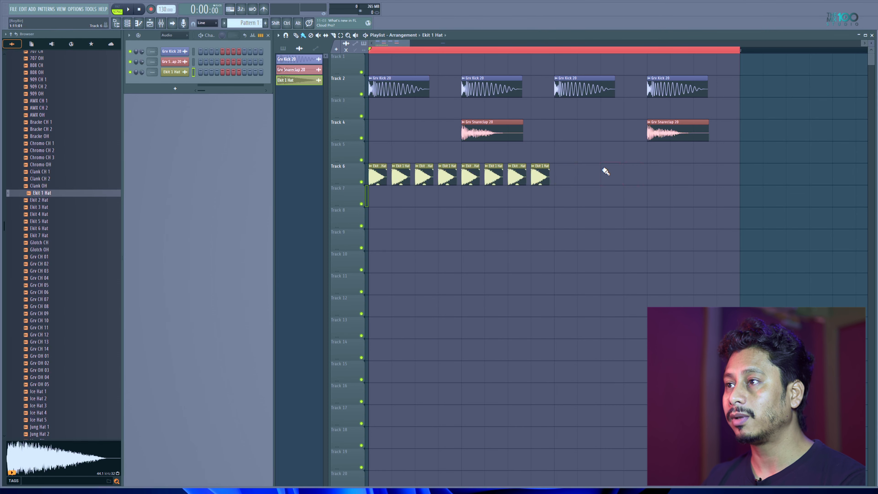
With the Draw tool, copy the eight Ekit 1 Hat clips on Track 6 into the second half of bar 1 and play the beat
left_click(297, 36)
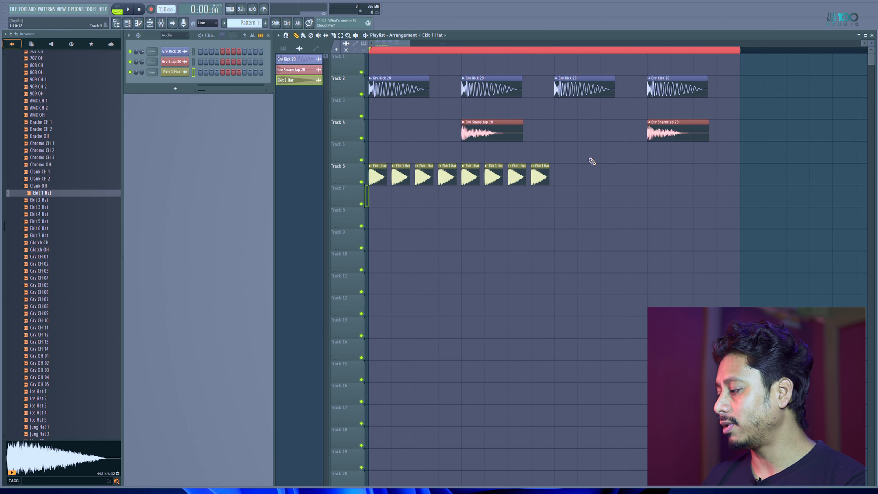
left_click_drag(583, 179, 351, 265)
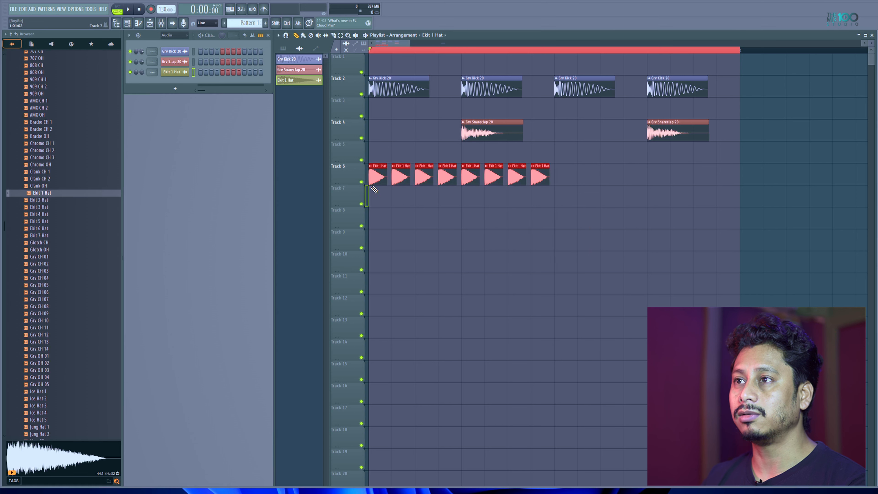
left_click_drag(729, 56, 376, 251)
left_click(604, 197)
right_click(609, 197)
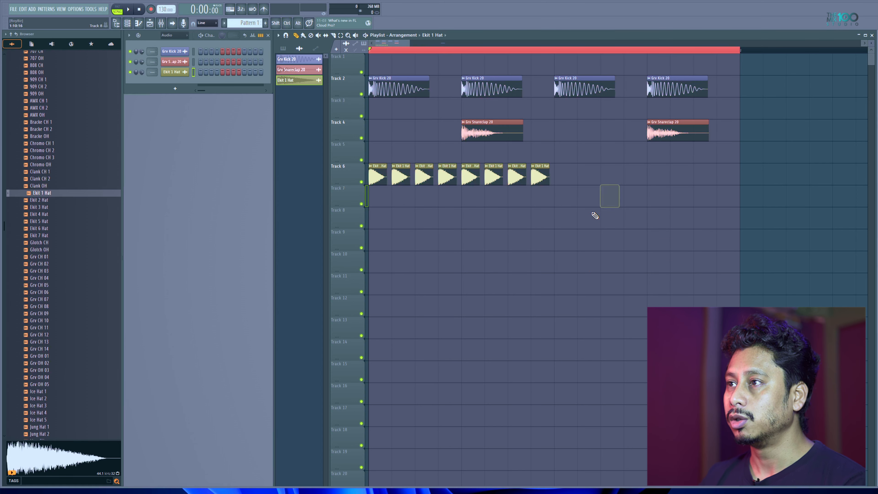
left_click_drag(569, 164, 361, 185)
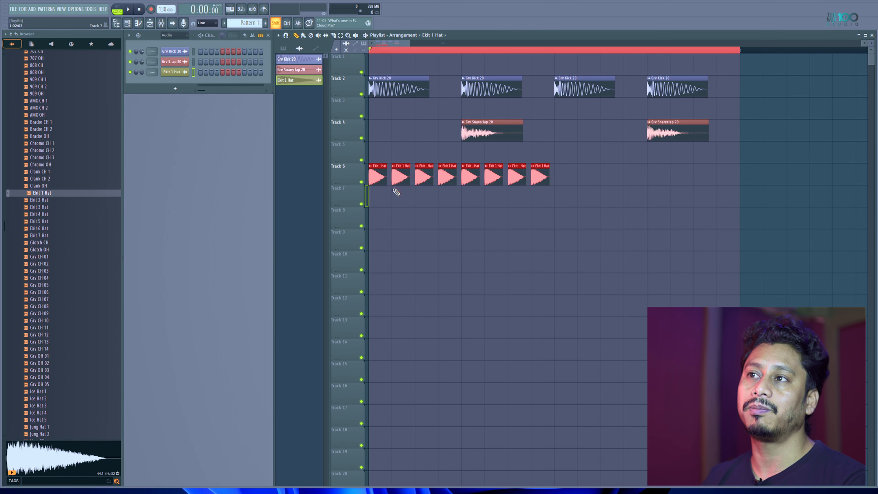
left_click_drag(380, 168, 568, 168)
left_click(607, 251)
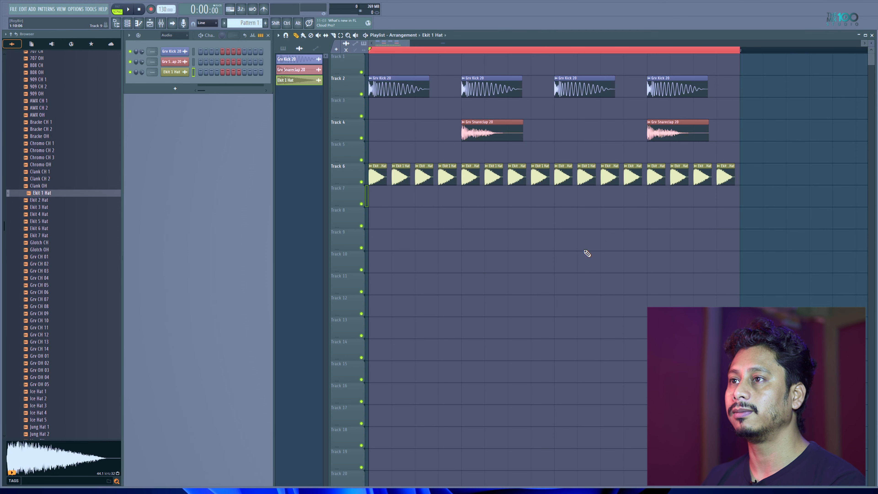
key("space")
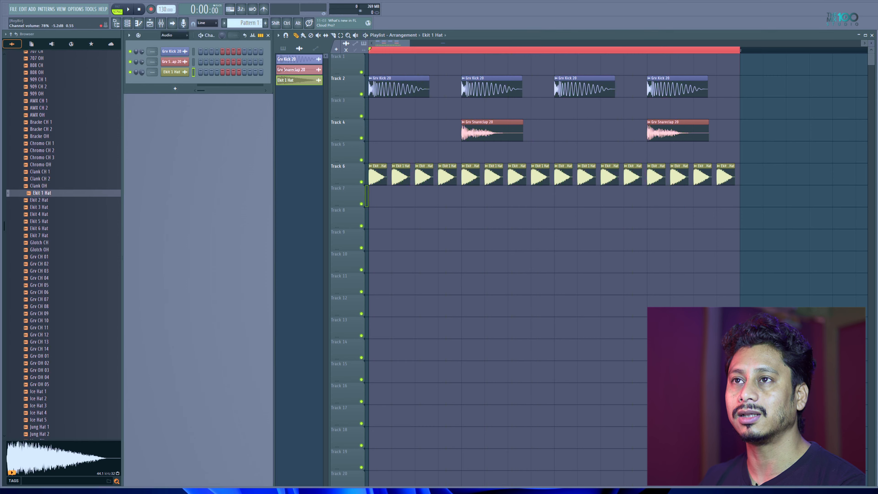
Try out the volume knobs of the kick, snare and hat channels, reset them to their defaults and play the loop
right_click(140, 61)
left_click(146, 74)
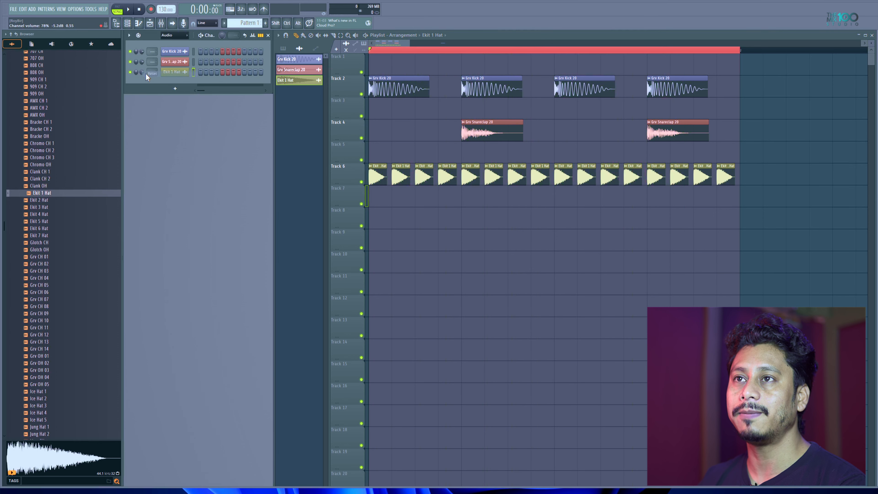
right_click(134, 51)
left_click(143, 62)
left_click_drag(137, 53, 137, 86)
right_click(139, 50)
left_click(142, 53)
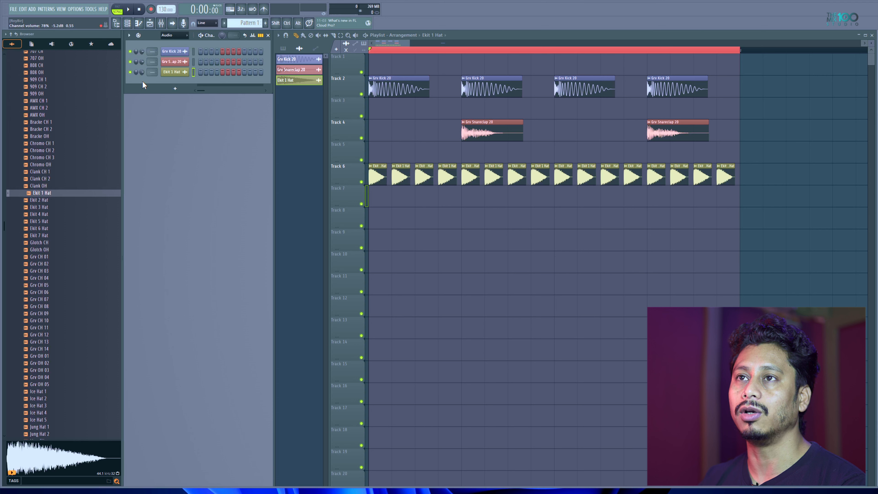
left_click_drag(142, 72, 142, 85)
right_click(141, 73)
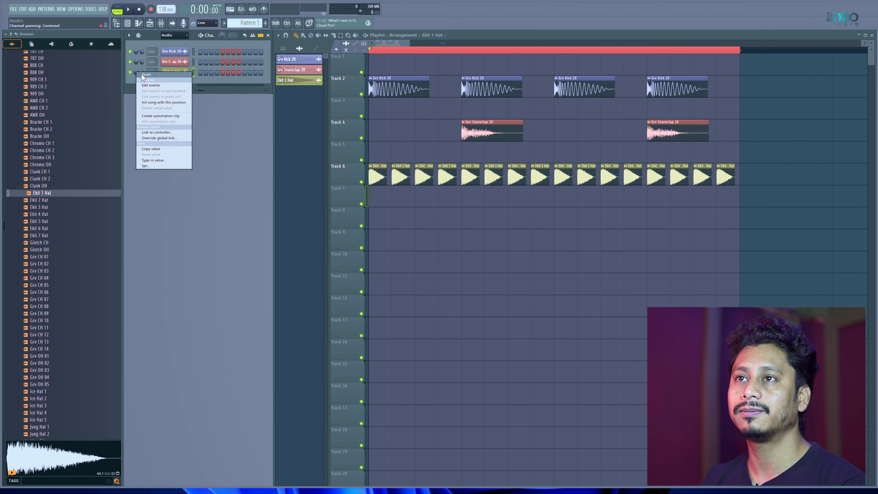
left_click(145, 79)
key("space")
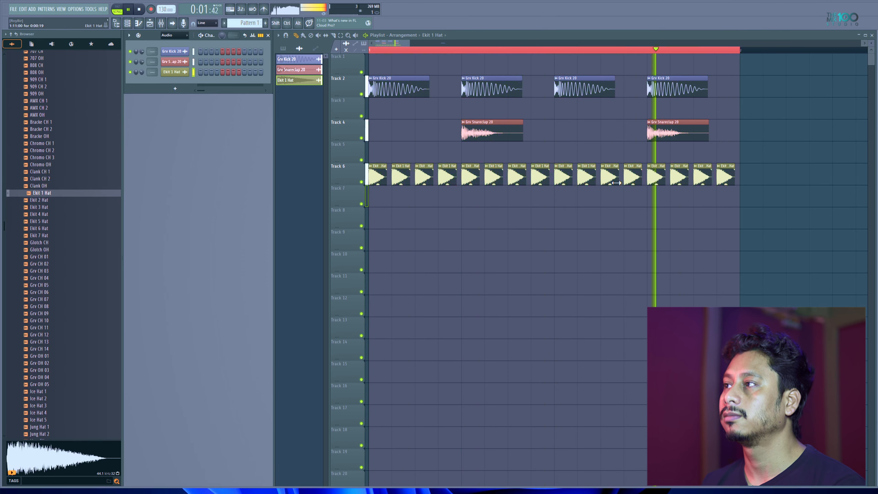
key("space")
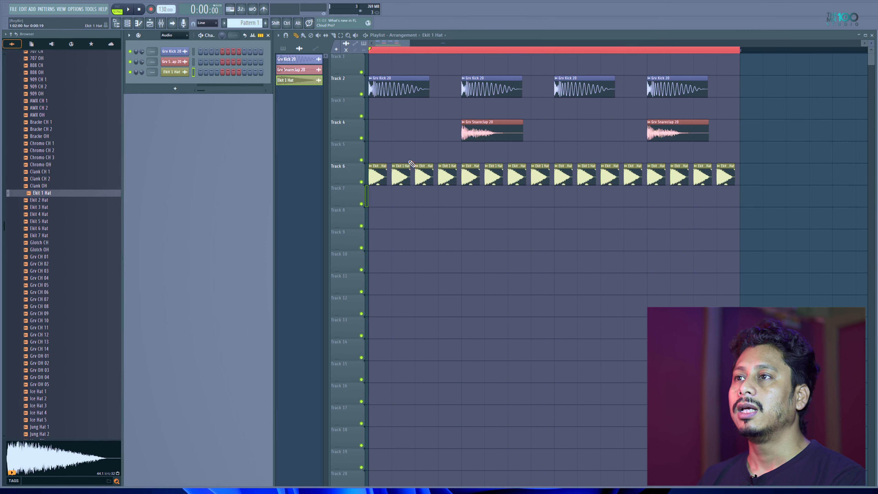
Delete every second Ekit 1 Hat clip on Track 6 so eight evenly spaced hats remain, and play the loop
right_click(403, 177)
right_click(447, 177)
right_click(493, 177)
right_click(540, 176)
right_click(584, 177)
right_click(610, 177)
left_click(609, 177)
right_click(633, 177)
right_click(679, 176)
right_click(726, 176)
key("space")
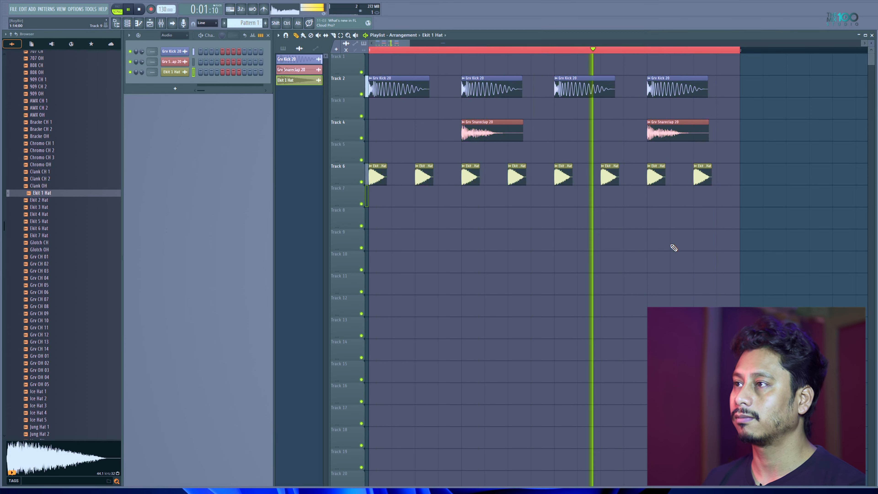
key("space")
Move the second and fourth Grv Kick 20 clips on Track 2 one sixteenth earlier and listen to the new groove
scroll(644, 60, "down", 1)
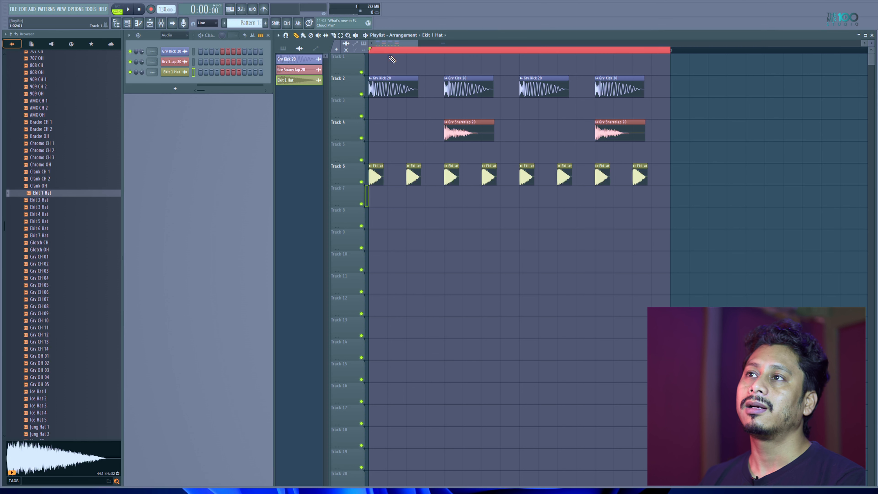
scroll(387, 55, "up", 1)
scroll(387, 54, "up", 3)
left_click_drag(510, 81, 484, 82)
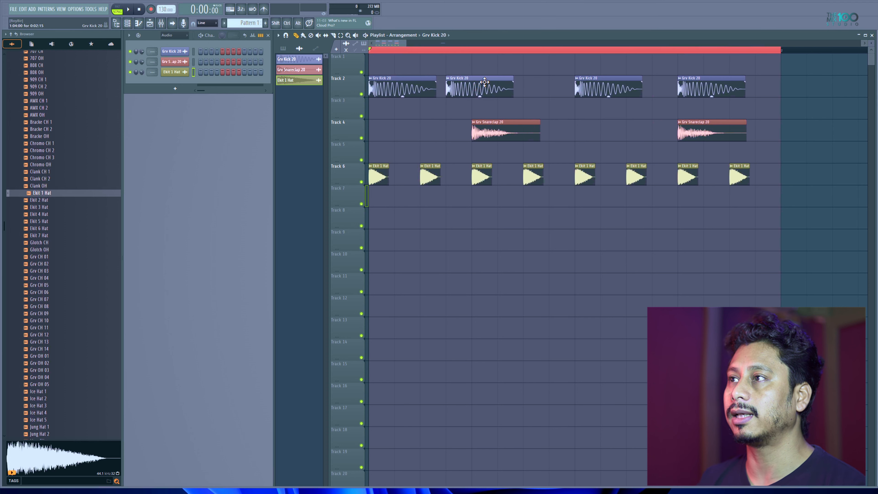
left_click_drag(723, 87, 707, 85)
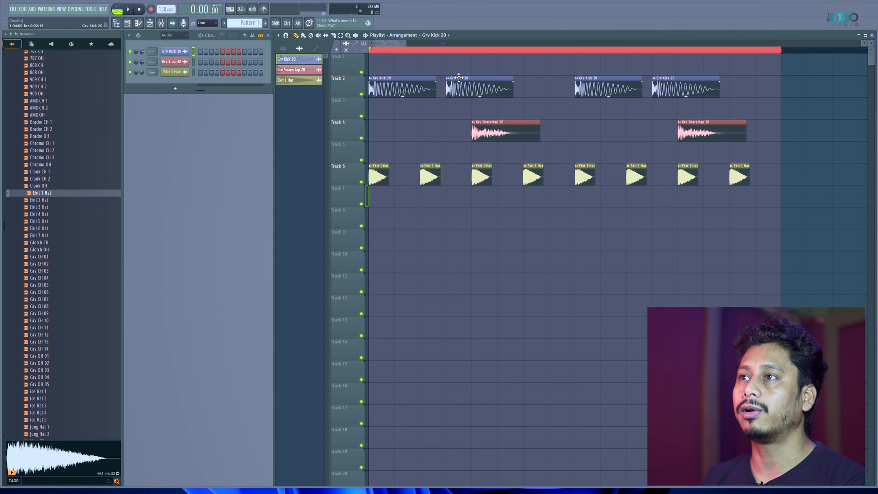
key("space")
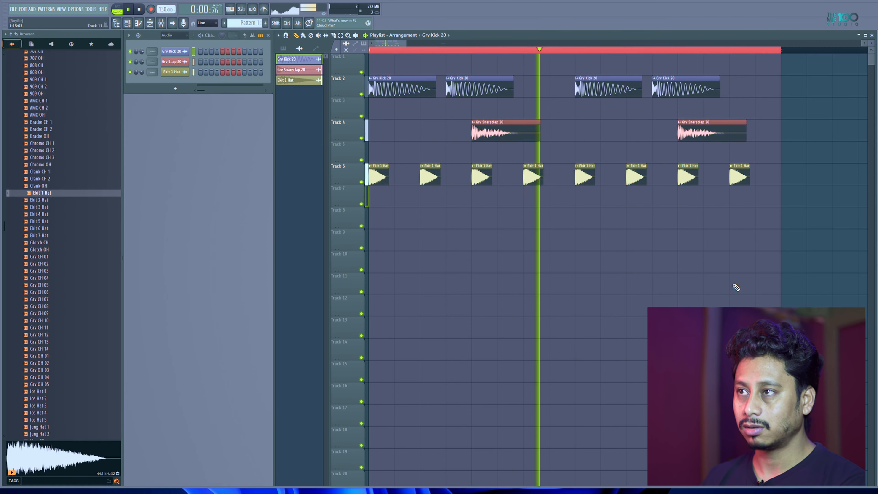
key("space")
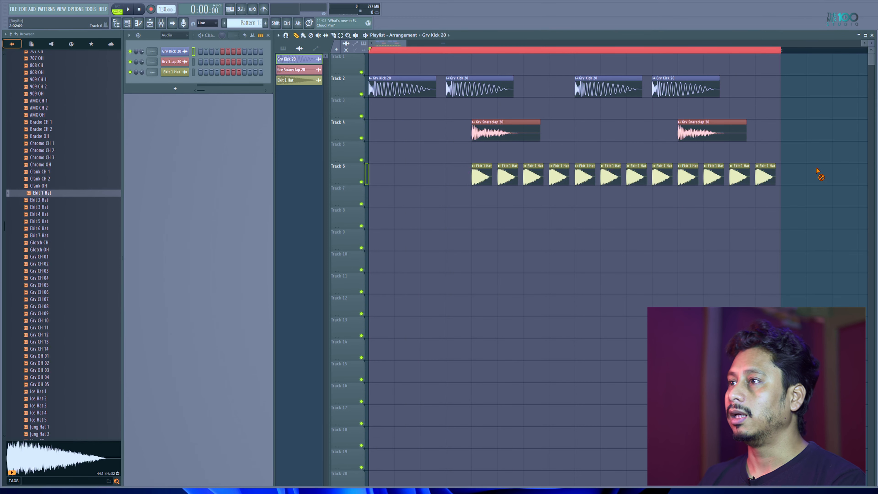
Clear all clips from the playlist, collapse the Hats folder and expand the Drums (ModeAudio) pack in the browser
mouse_move(819, 173)
left_mouse_down()
mouse_move(433, 175)
mouse_move(661, 90)
mouse_move(436, 91)
mouse_move(558, 220)
mouse_move(693, 133)
left_mouse_up()
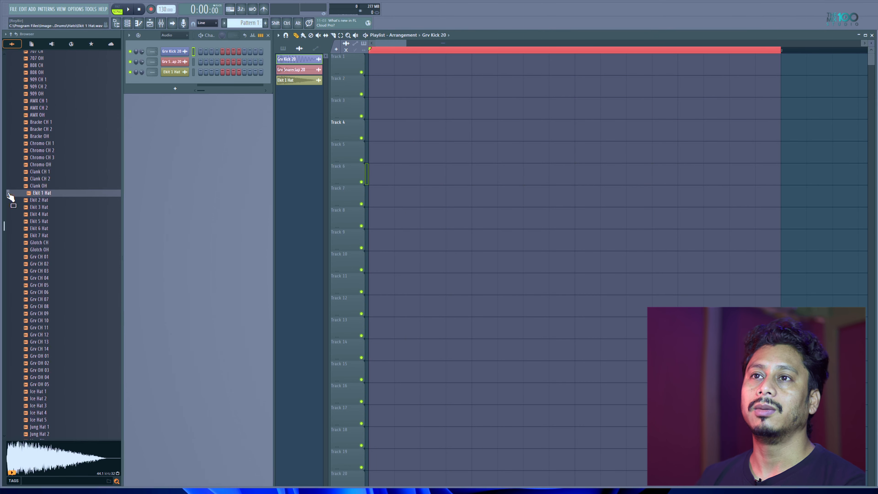
scroll(72, 202, "up", 8)
left_click(66, 204)
scroll(51, 221, "down", 1)
left_click(37, 228)
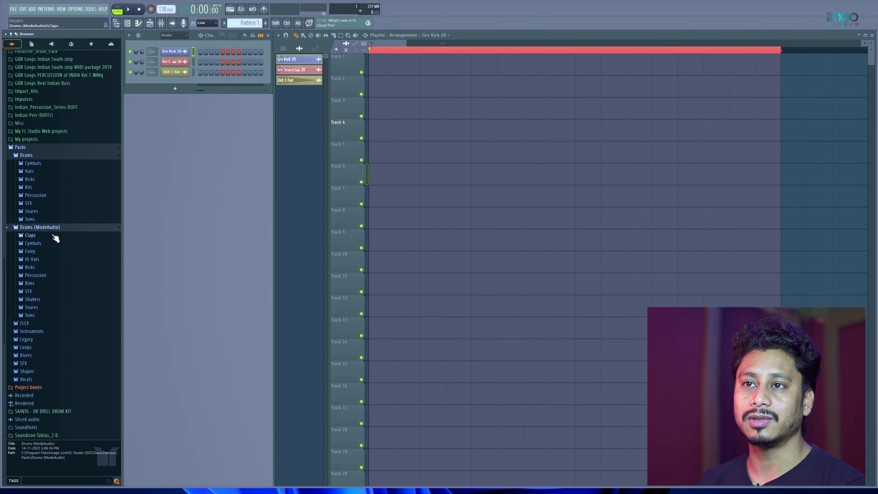
Audition several Attack Kick samples, including Attack Kick 27, in the ModeAudio Kicks folder and collapse the folder
left_click(63, 268)
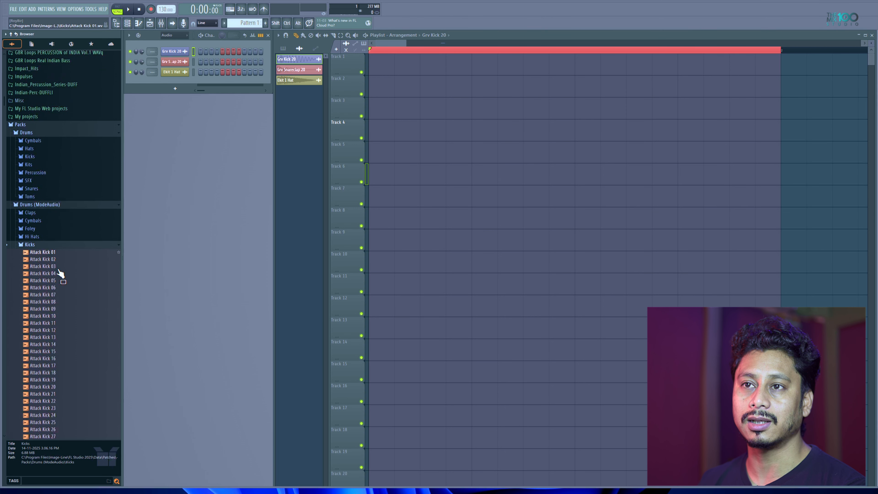
scroll(59, 273, "down", 4)
left_click(55, 259)
left_click(65, 315)
left_click(74, 371)
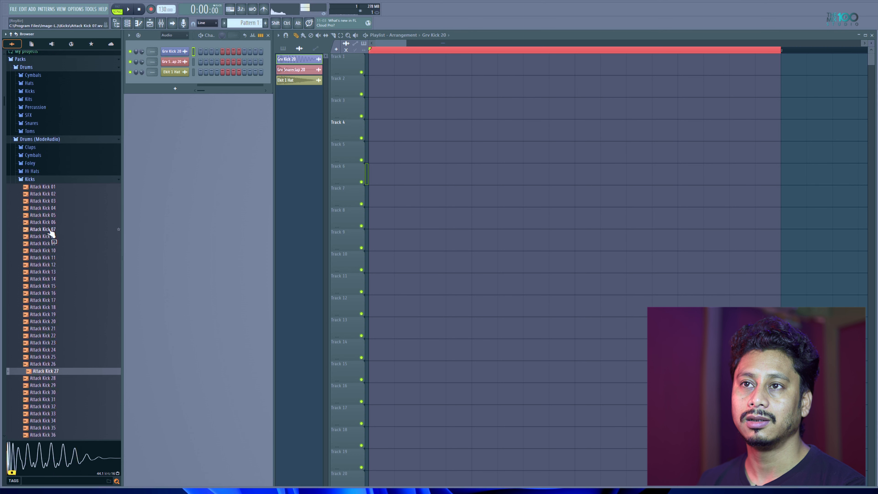
left_click(46, 180)
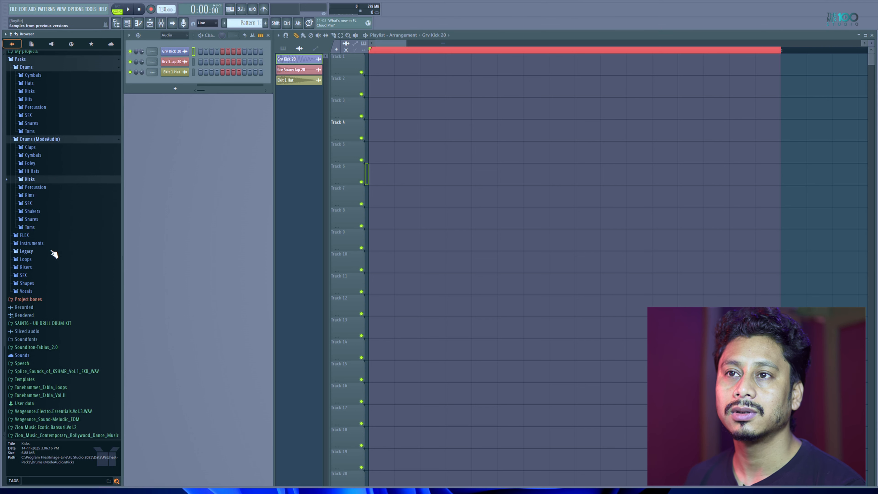
Expand the HipHop sample folder inside the Drums folder of the Legacy pack
left_click(27, 252)
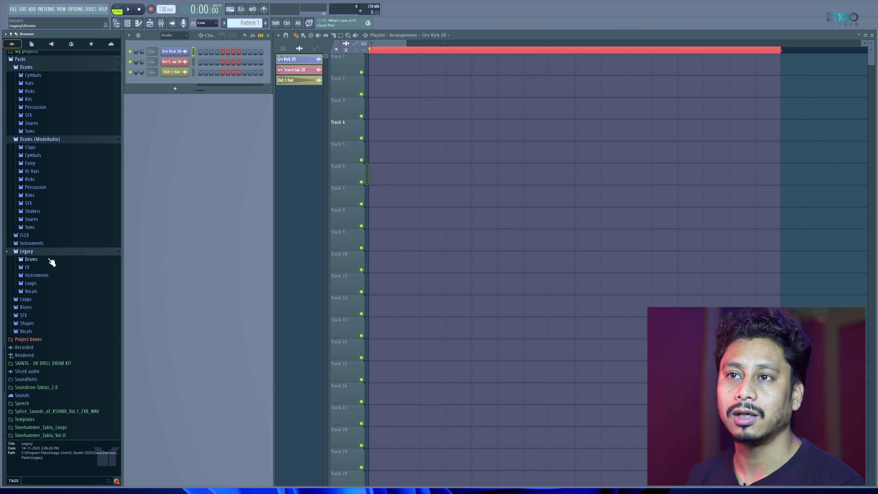
left_click(55, 262)
left_click(63, 285)
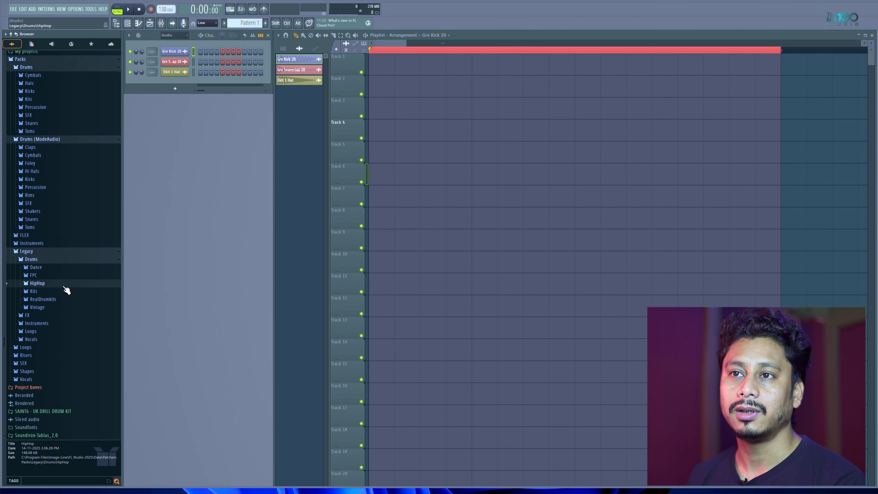
scroll(74, 308, "down", 4)
Audition the HIP_Kick samples and place HIP_Kick_8 at the start of Track 2
left_click(75, 230)
left_click(70, 216)
left_click(70, 202)
left_click(70, 189)
left_click(71, 231)
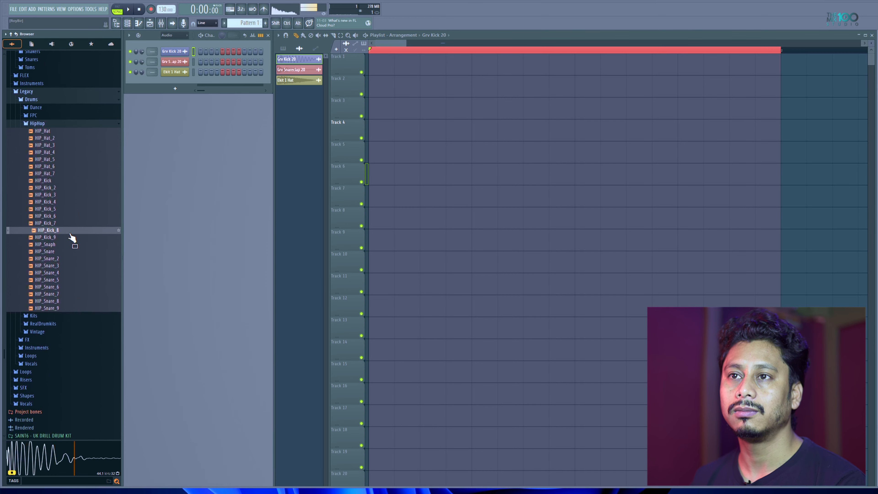
left_click(74, 238)
left_click(77, 231)
left_click(77, 232)
left_click_drag(77, 231, 394, 87)
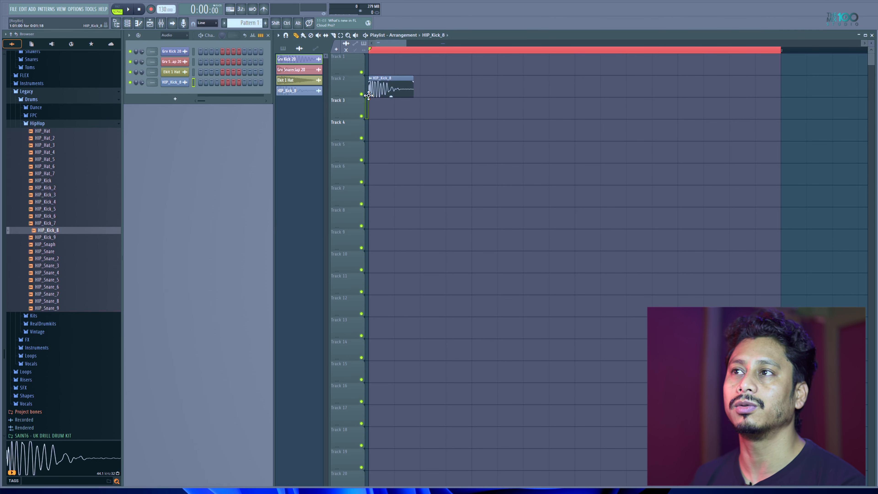
Audition HIP_Snaph, place HIP_Snare_2 on Track 5 and HIP_Hat_2 on Track 7, and shift the snare clip past the hat
left_click(57, 245)
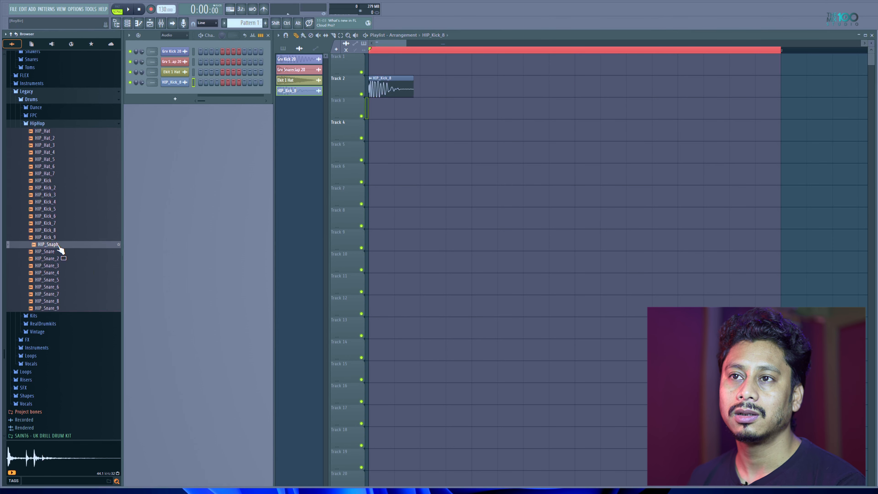
left_click_drag(68, 259, 423, 152)
left_click_drag(69, 203, 470, 190)
scroll(386, 49, "up", 2)
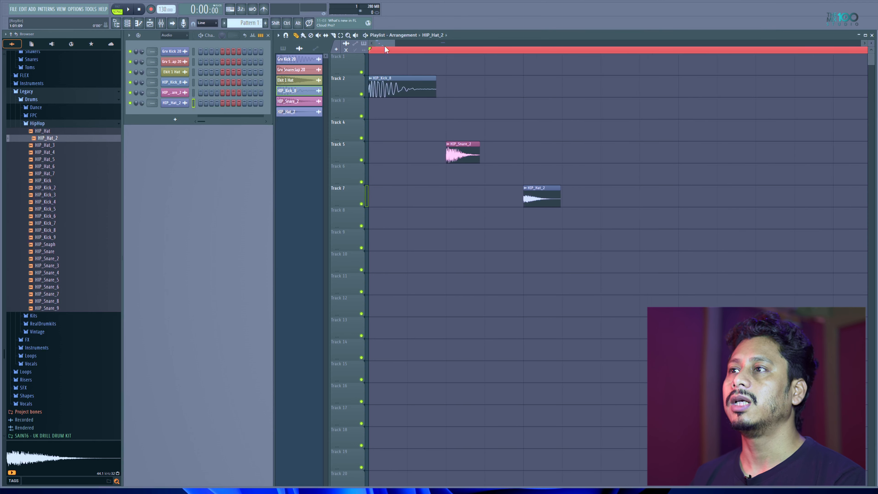
left_click_drag(479, 153, 650, 155)
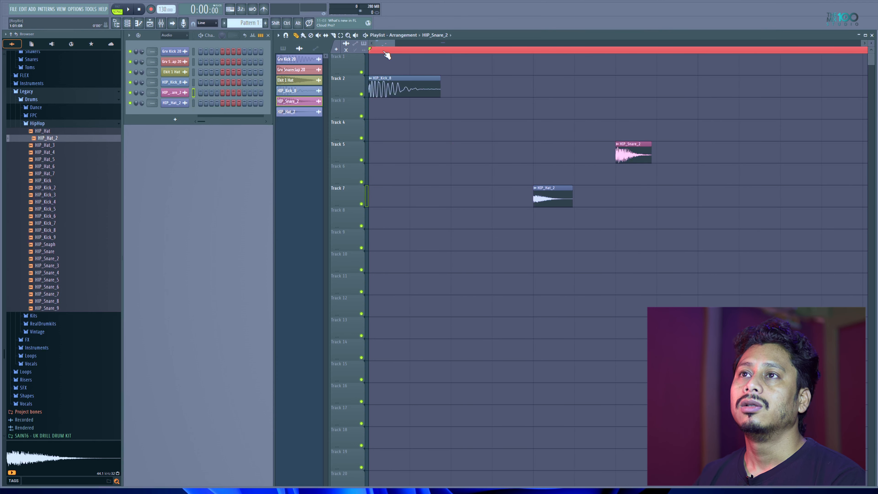
scroll(386, 54, "down", 3)
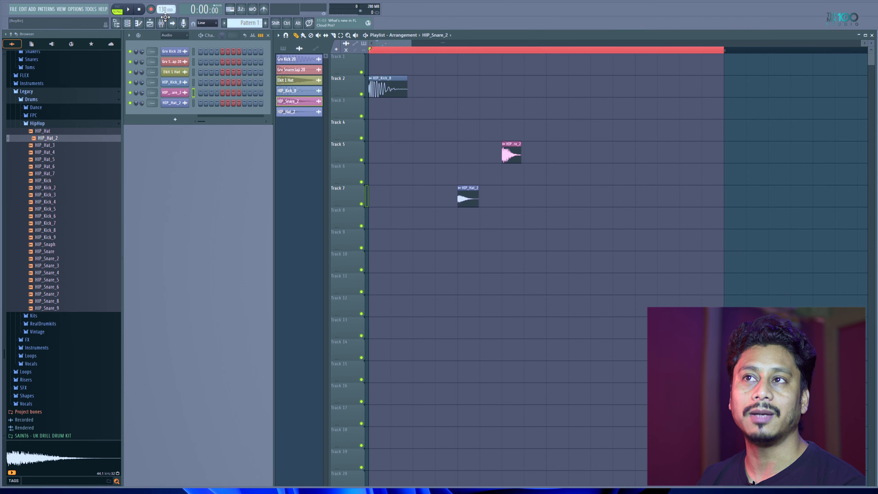
Set the project tempo to 98 BPM by tapping the beat in the Tempo tapper
right_click(161, 7)
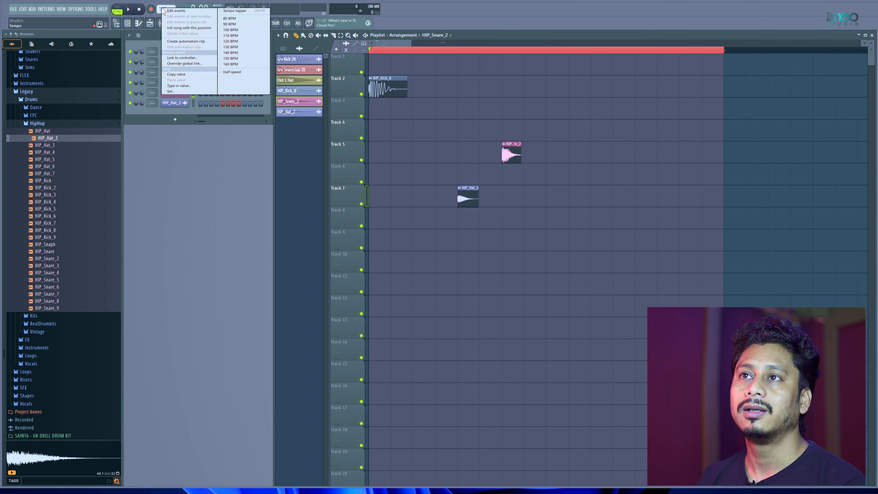
left_click(245, 12)
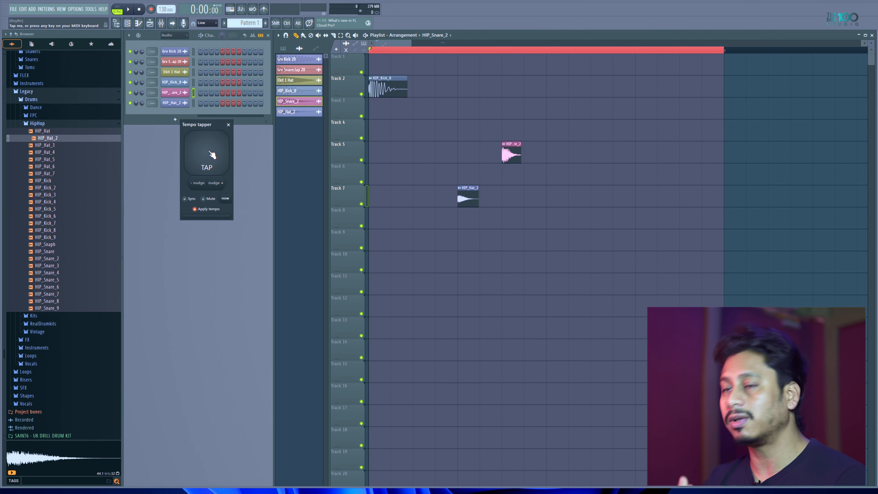
left_click(212, 154)
left_click(211, 154)
left_click(211, 154)
left_click(211, 154)
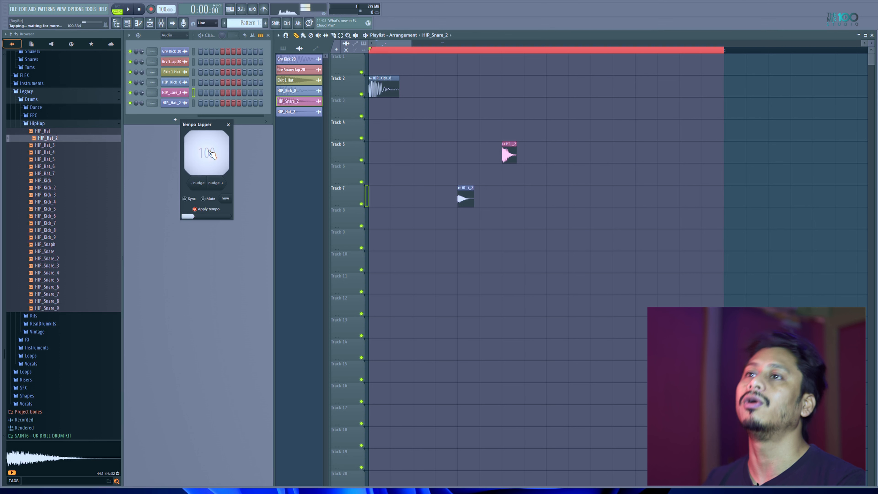
left_click(211, 154)
left_click(211, 154)
left_click(212, 155)
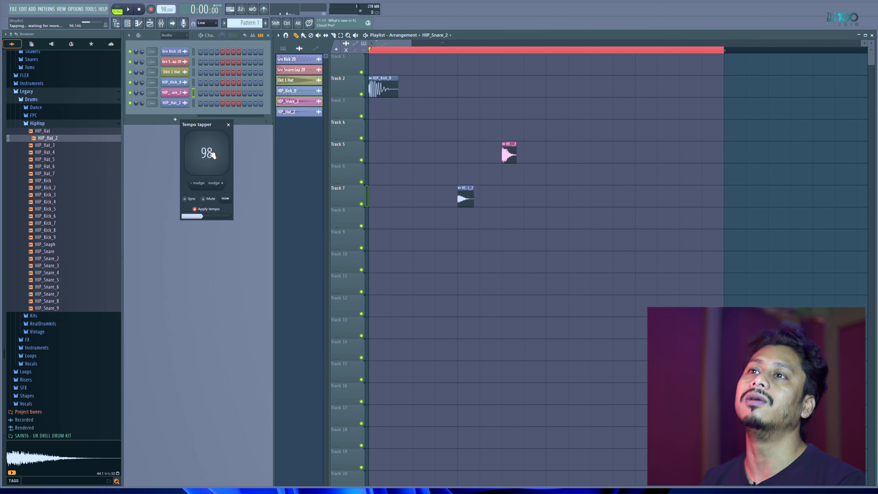
left_click(211, 154)
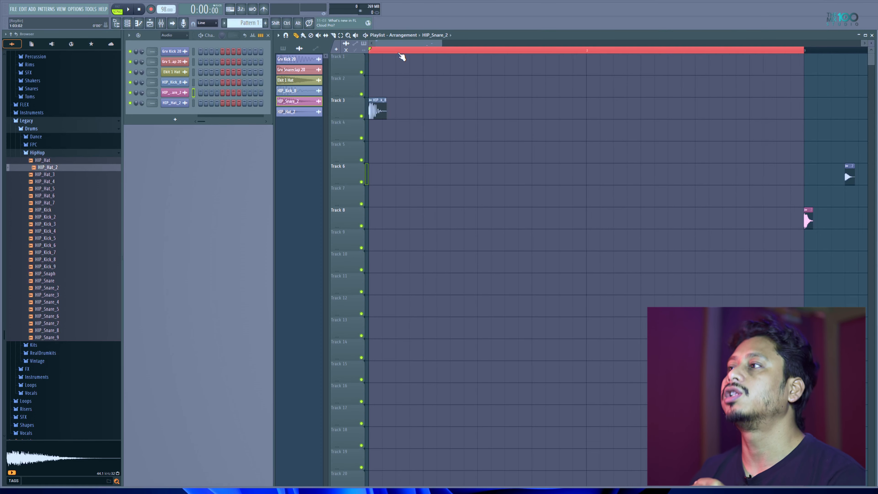
Move the HIP_Snare_2 clip to Track 6 within bar 1 and look at its sample settings
scroll(401, 55, "down", 3)
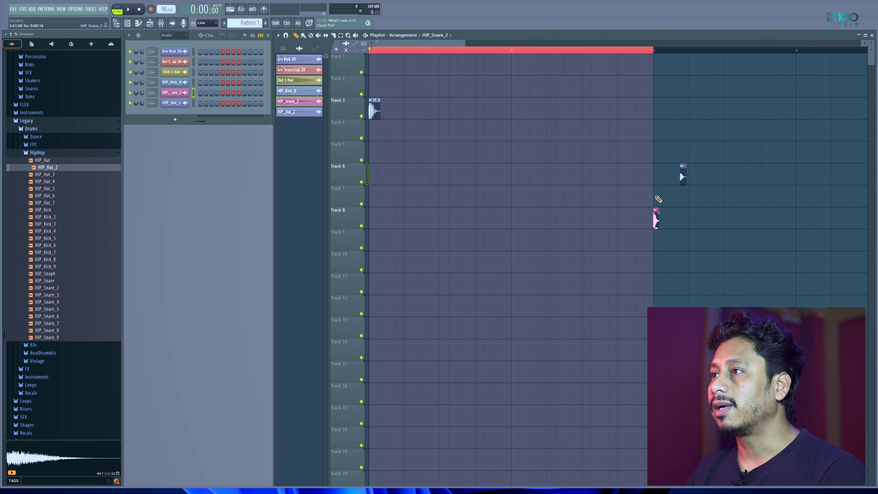
left_click_drag(655, 221, 461, 177)
double_click(461, 176)
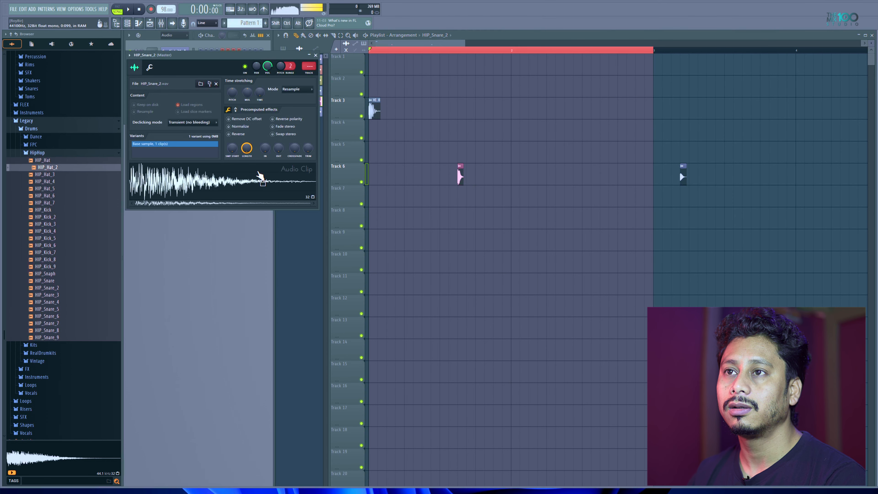
left_click(315, 55)
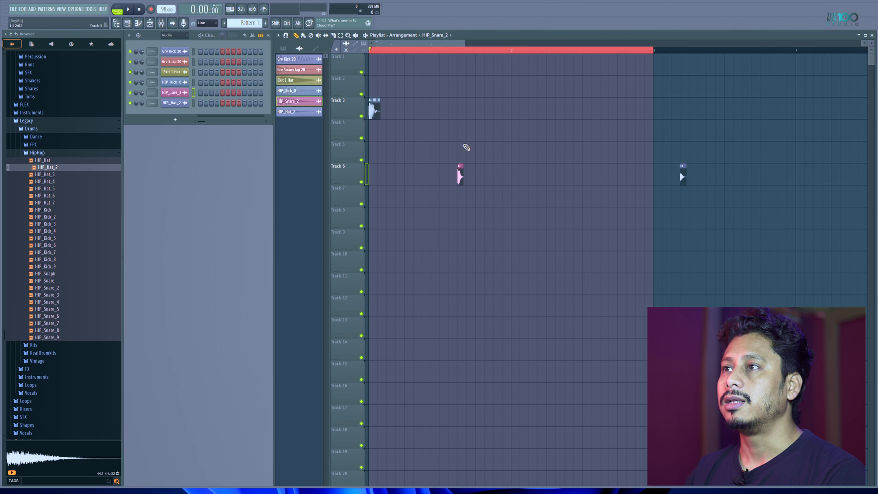
scroll(462, 54, "up", 2)
scroll(462, 53, "up", 1)
double_click(463, 175)
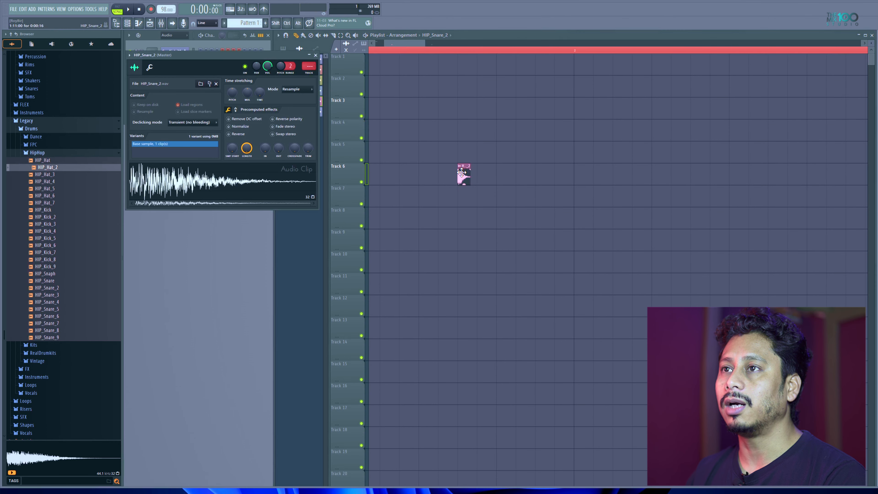
left_click_drag(234, 60, 285, 81)
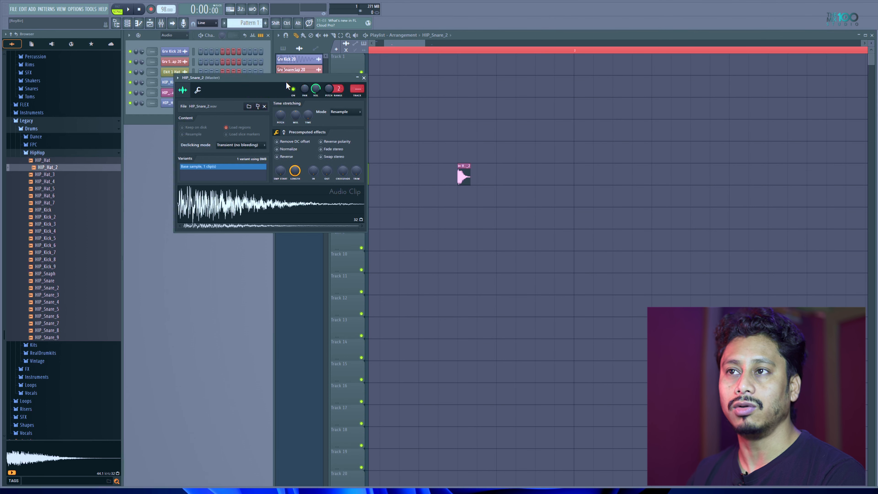
left_click(367, 77)
left_click_drag(465, 175, 570, 173)
Mute Track 3, enable the metronome, and move the HIP_Snare_2 clip to Track 7 just past the start of bar 3
left_click(361, 116)
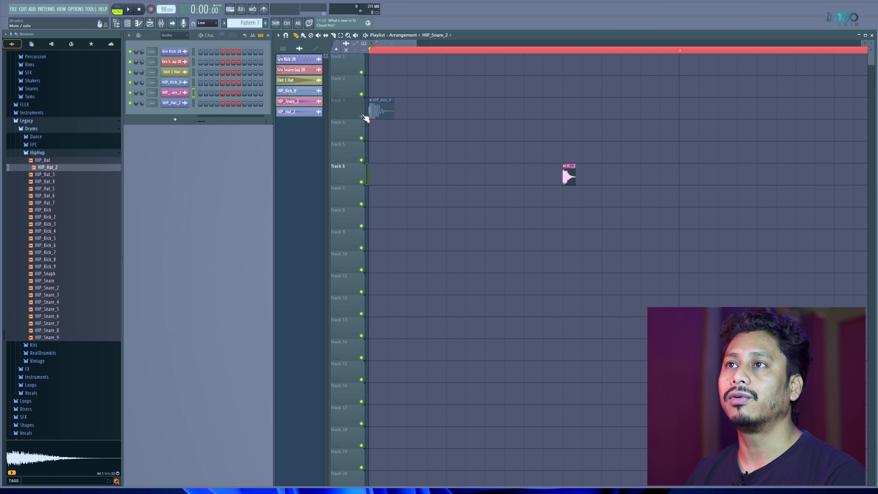
left_click(268, 9)
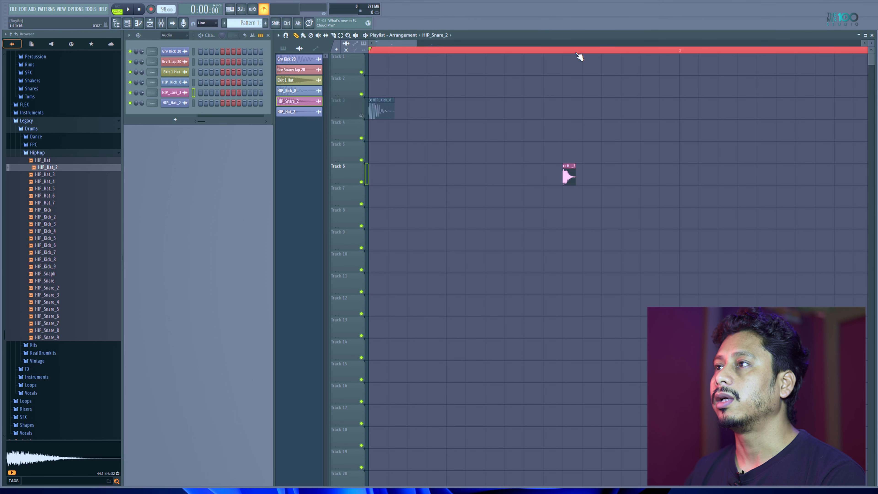
scroll(579, 56, "down", 3)
left_click_drag(488, 175, 622, 185)
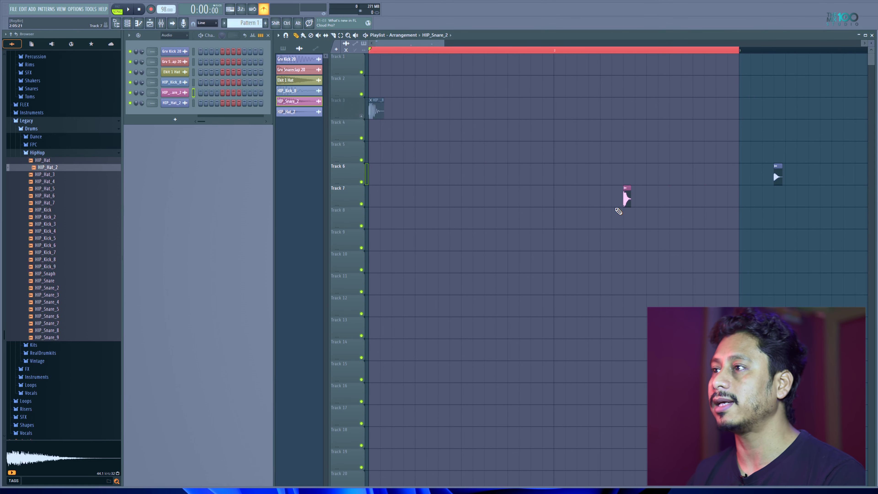
left_click_drag(626, 196, 754, 196)
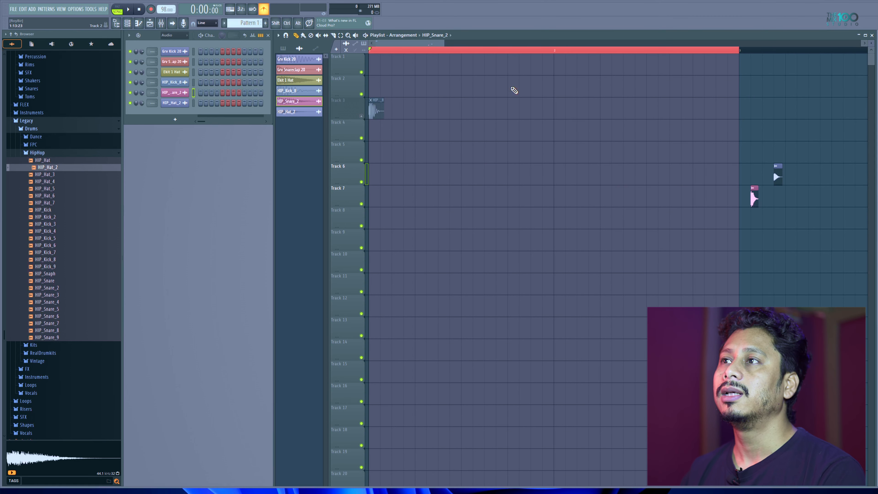
Play the empty first bars with the metronome to count out the beats
key("space")
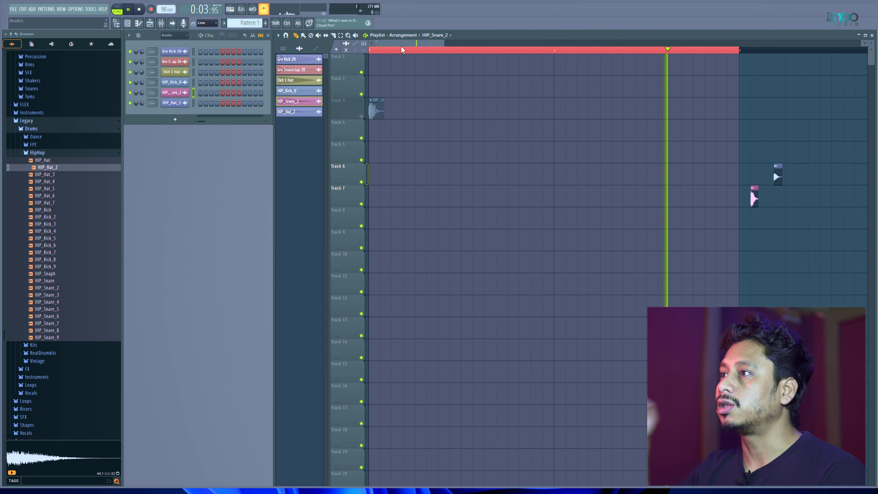
key("space")
key("space")
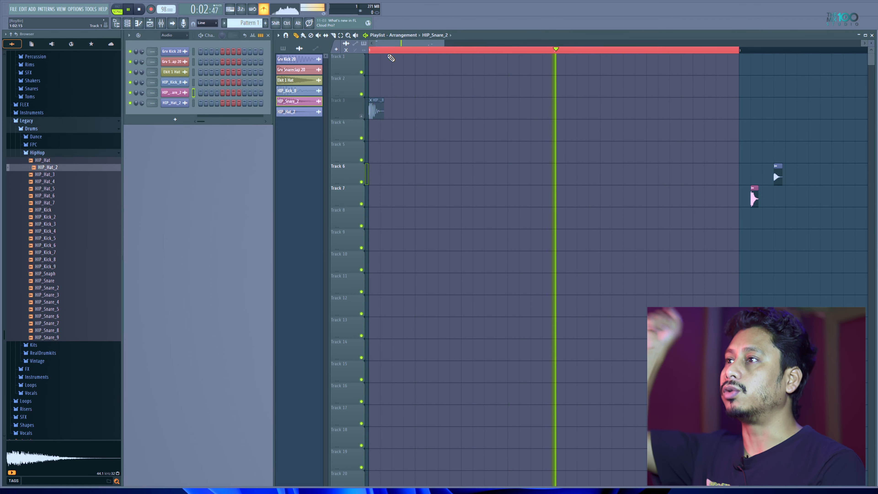
key("space")
scroll(380, 55, "up", 2)
key("space")
key("space")
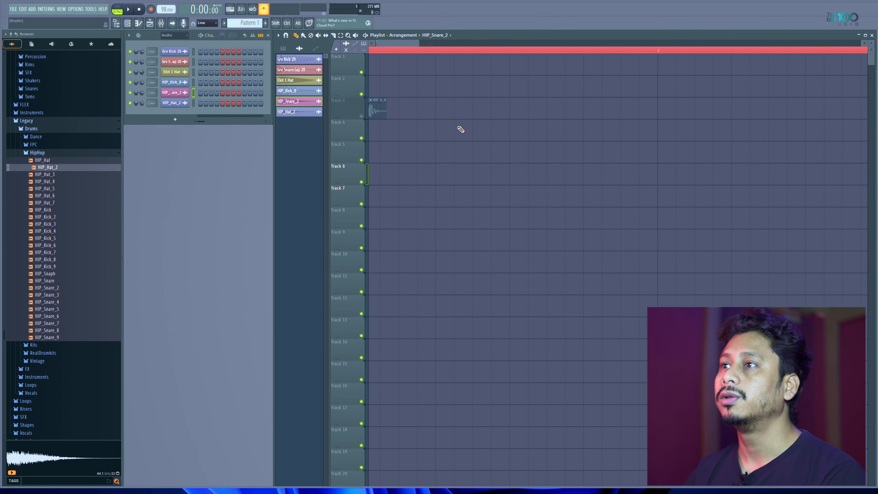
Place HIP_Snare_2 clips on Track 4 at beats 2 and 4 of bars 1 and 2, and play them against the metronome
left_click(438, 138)
key("space")
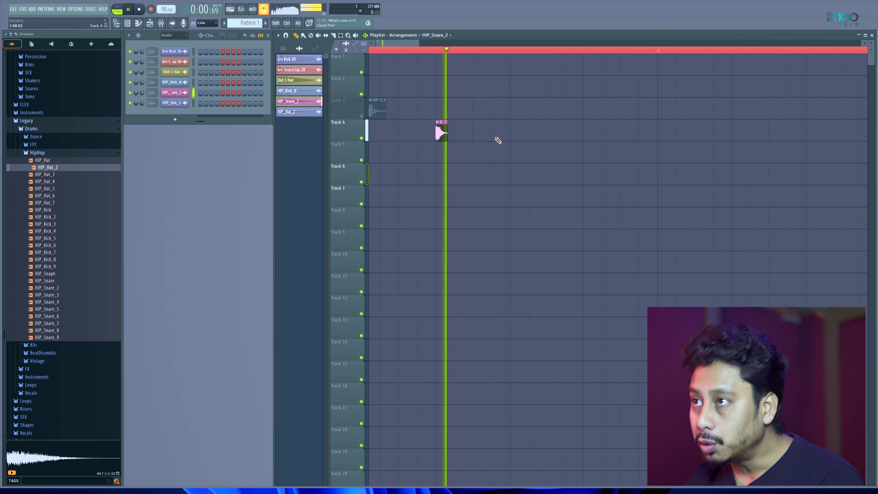
left_click(585, 129)
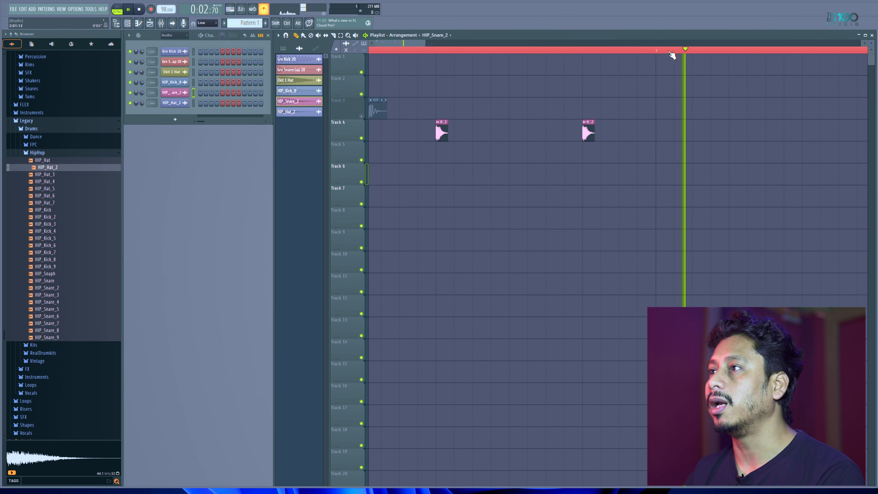
scroll(639, 150, "down", 2)
key("space")
left_click(647, 135)
left_click(756, 134)
key("space")
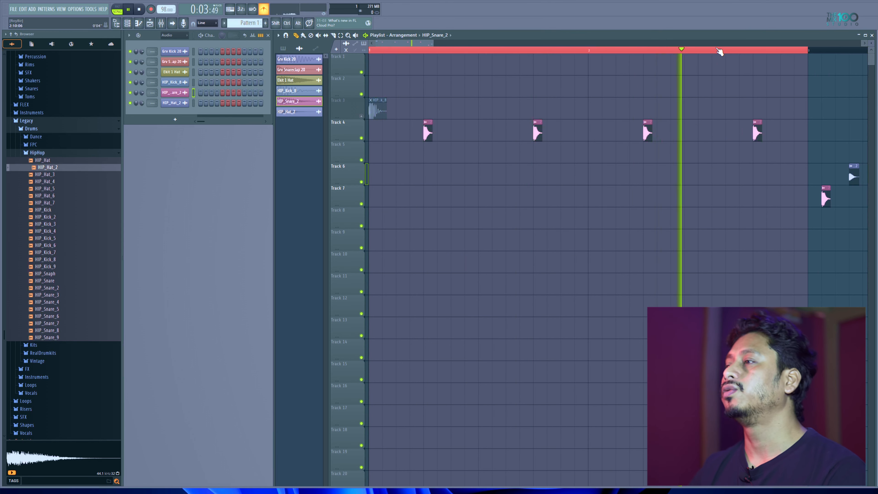
key("space")
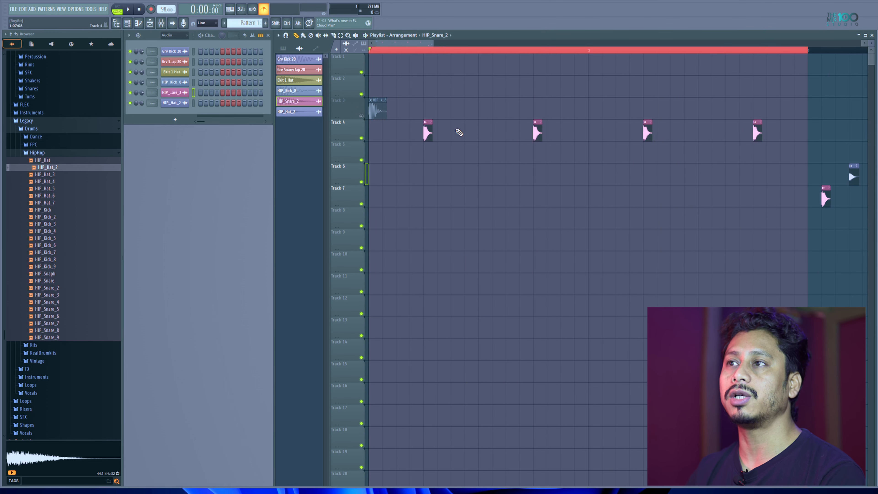
Unmute Track 3 and play the kick together with the snares
left_click(362, 116)
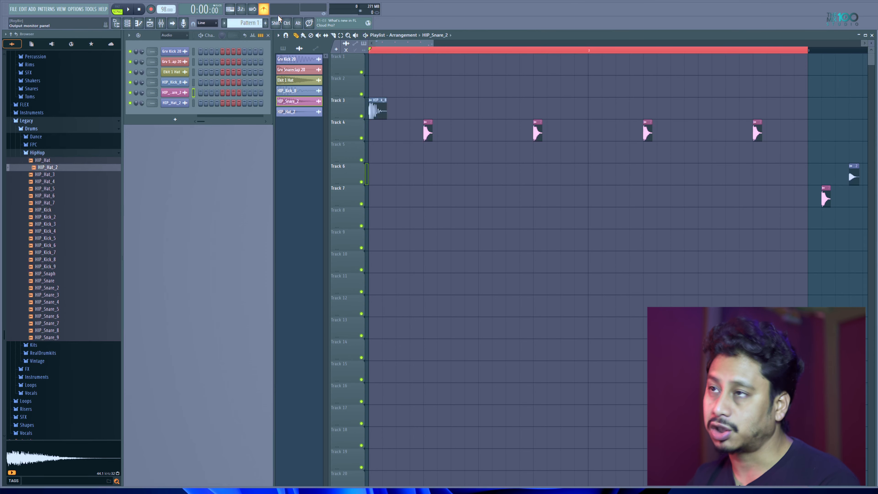
key("space")
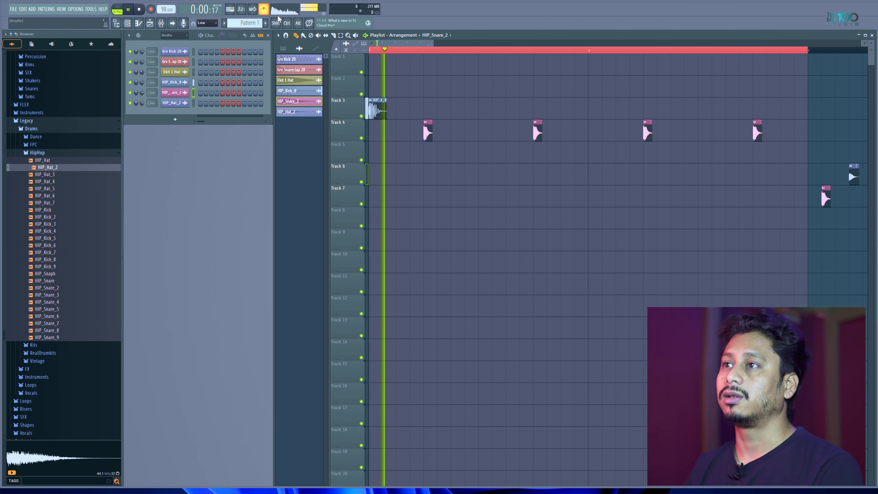
key("space")
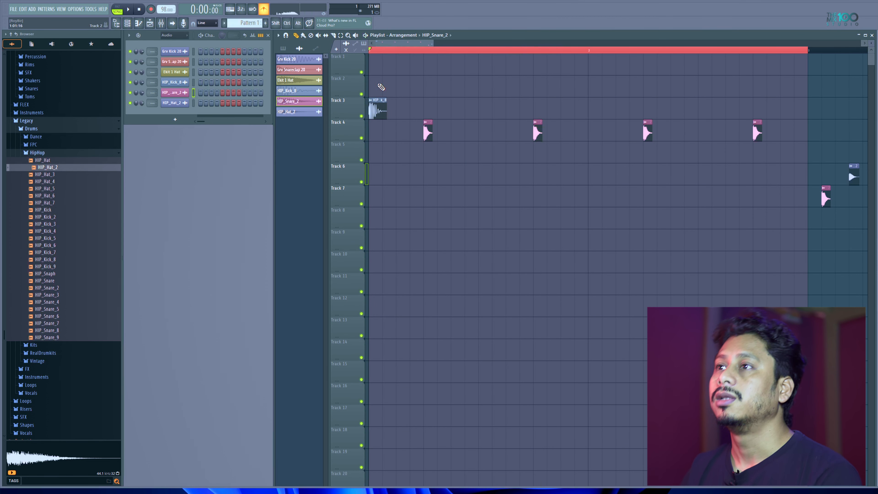
Add a second HIP_Kick_8 clip on Track 3 one step before beat 2 of bar 1, and play the beat
left_click(379, 105)
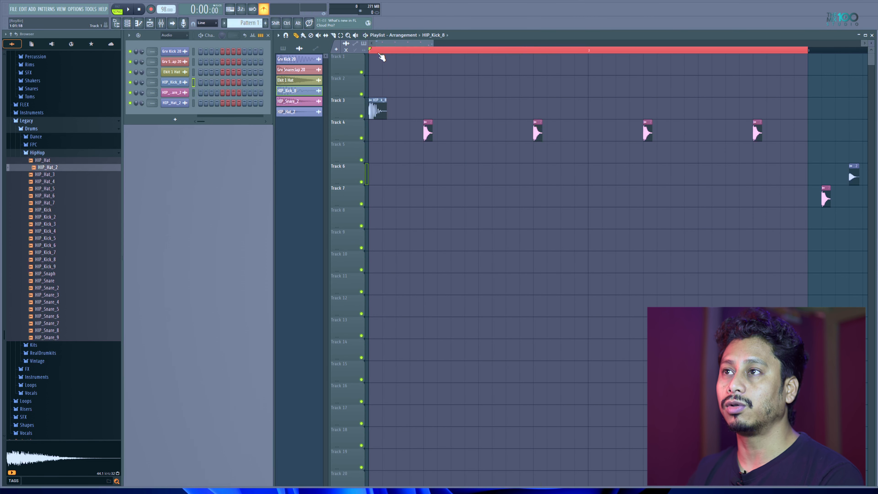
scroll(382, 57, "up", 2)
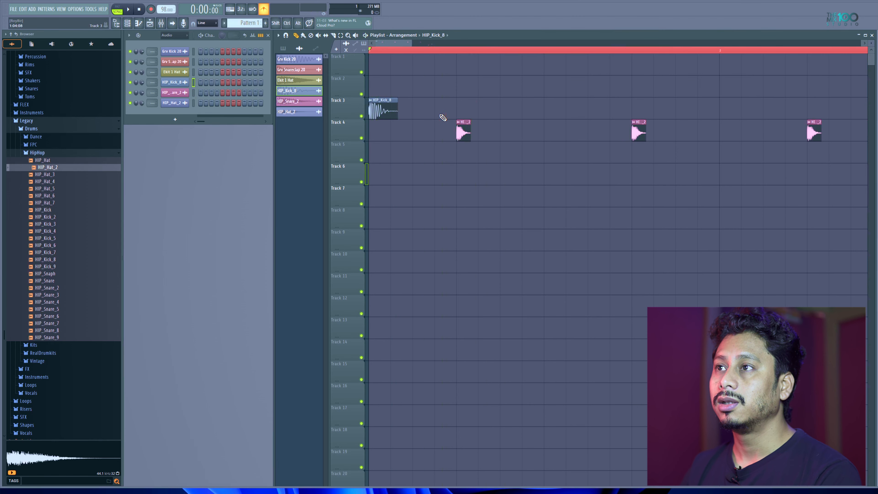
left_click(419, 104)
key("space")
key("space")
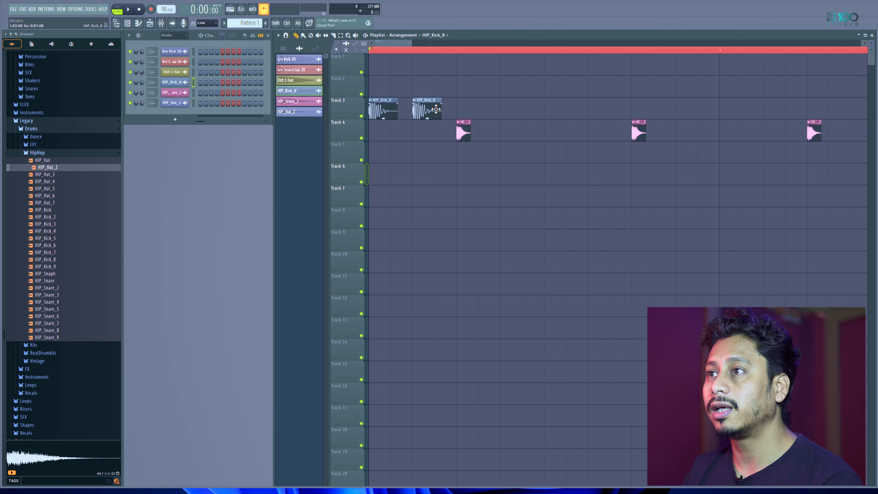
left_click_drag(435, 109, 448, 111)
key("space")
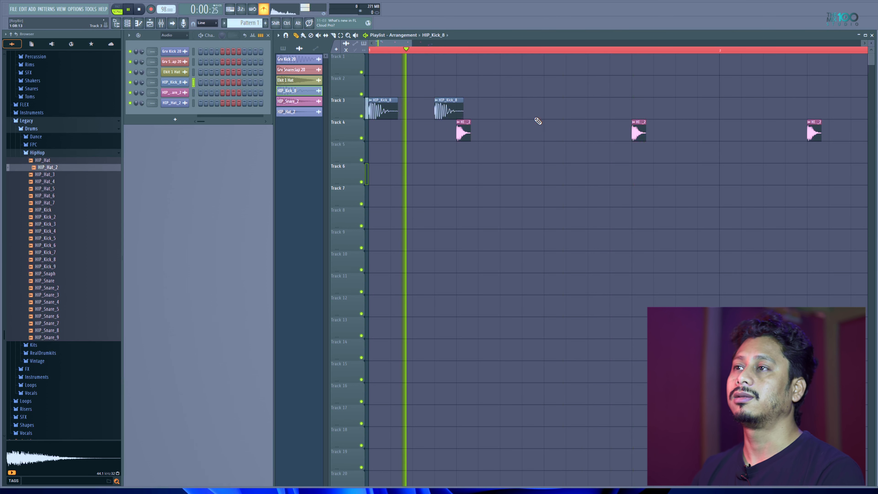
key("space")
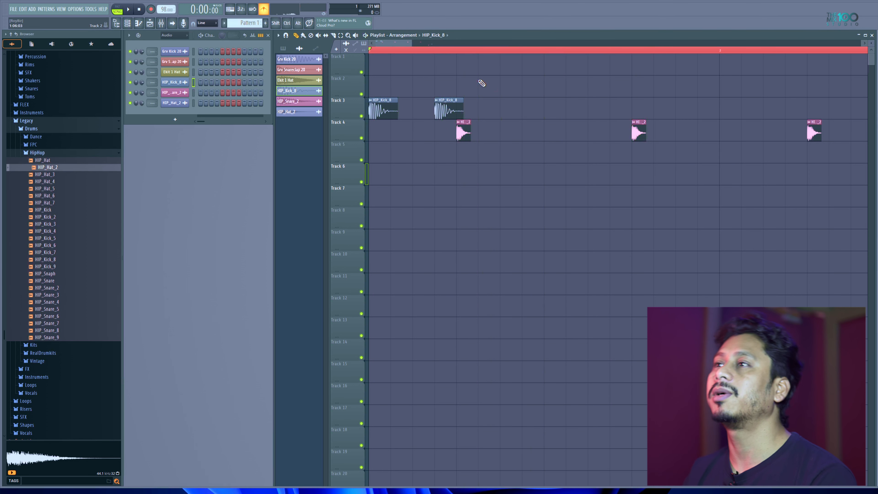
key("space")
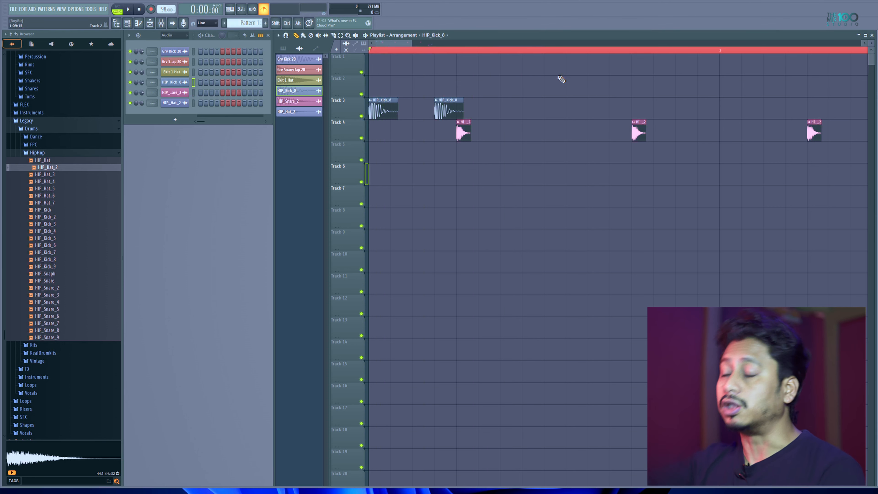
key("space")
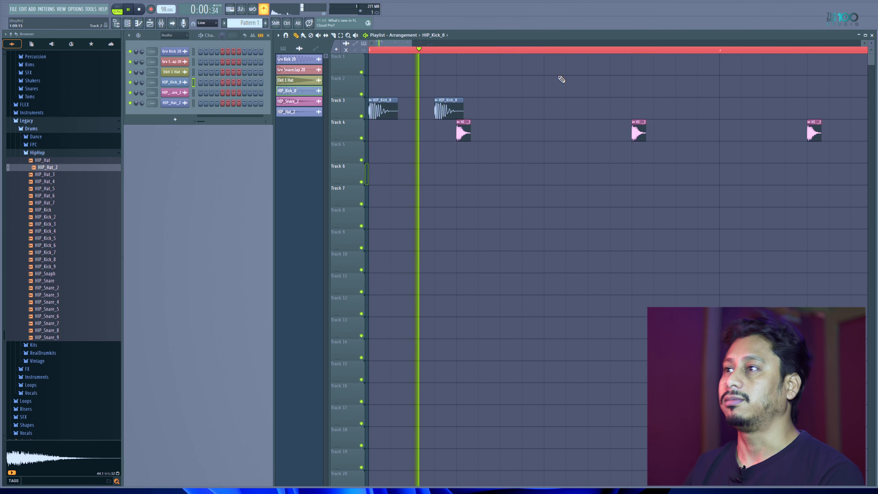
Add two more HIP_Kick_8 clips on Track 3 at steps 7 and 11 of bar 1, and play the beat
key("space")
left_click(503, 114)
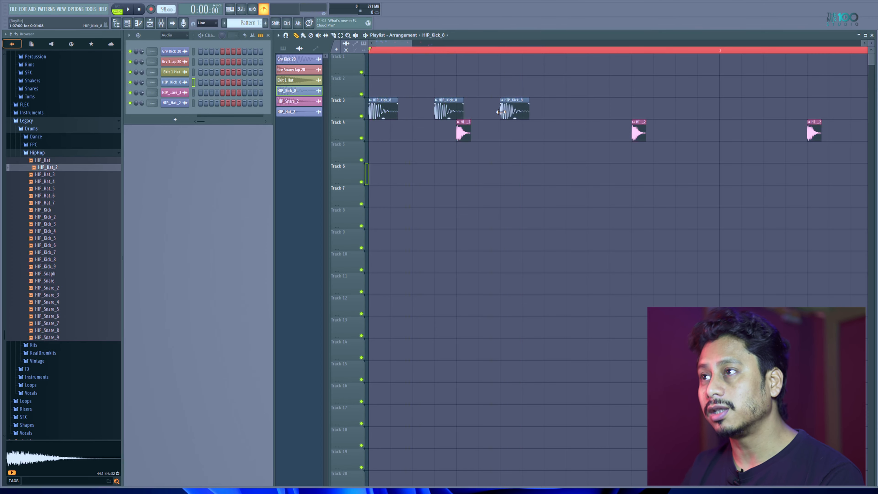
key("space")
key("space")
left_click(608, 110)
key("space")
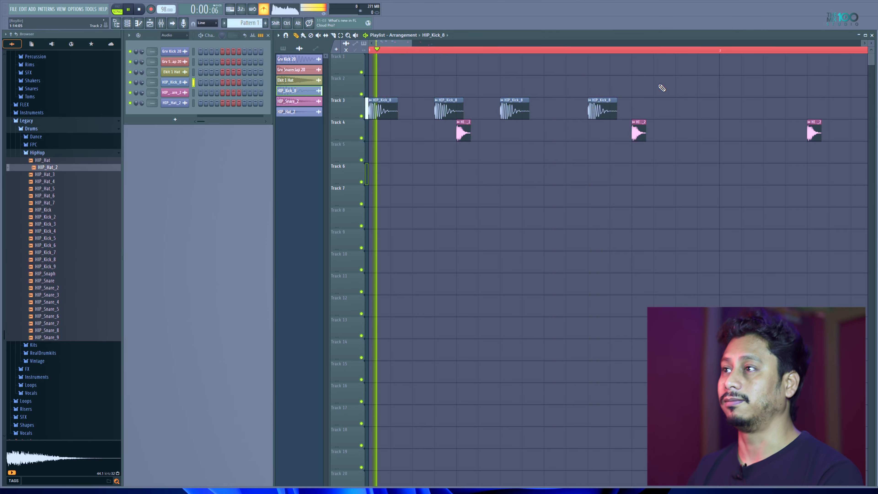
scroll(654, 57, "down", 1)
scroll(654, 57, "down", 1)
key("space")
Copy the four kick clips of bar 1 on Track 3 to the start of bar 2, and play both bars
scroll(614, 52, "down", 2)
left_click_drag(548, 75, 372, 121)
key("shift")
left_click_drag(377, 105, 567, 104)
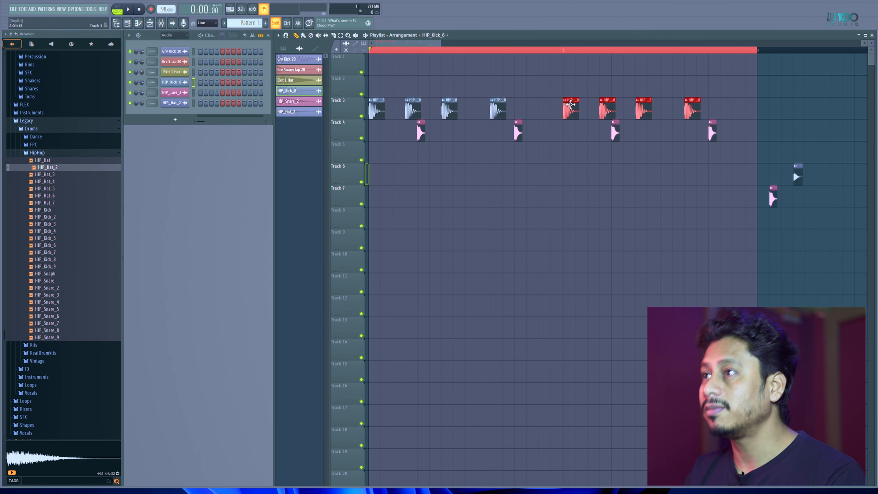
left_click(588, 82)
key("space")
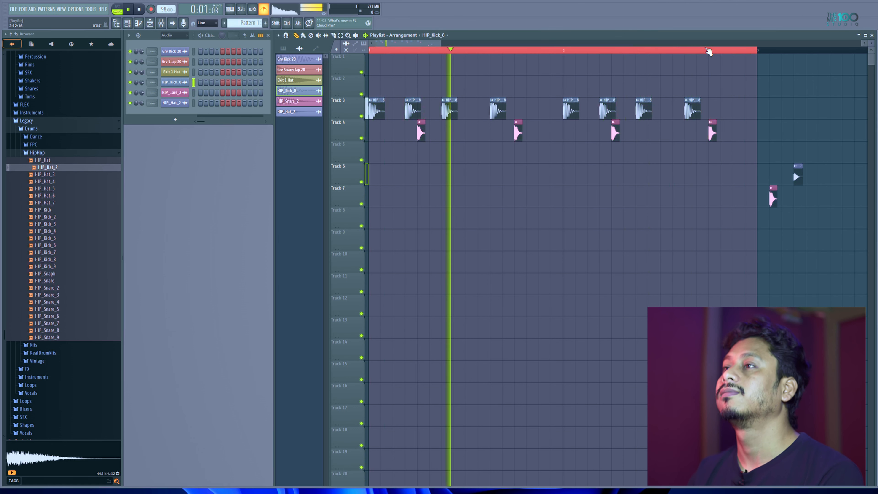
key("space")
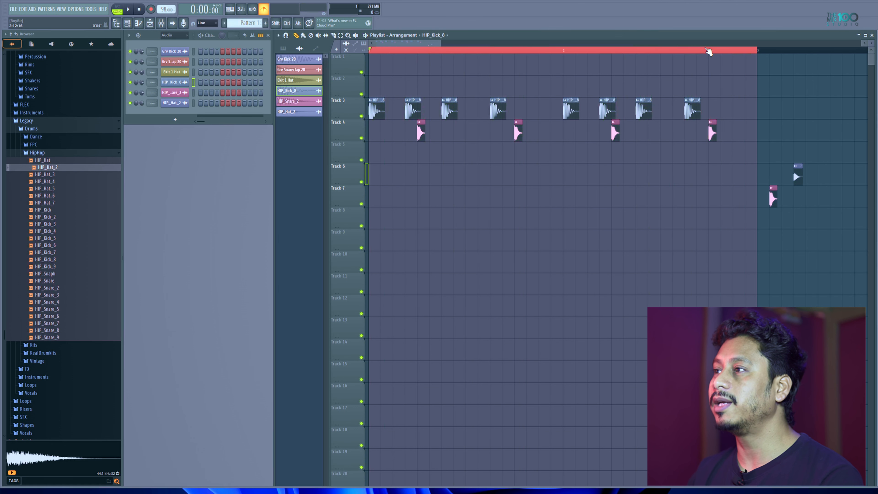
Move the spare HIP_Hat_2 clip from Track 6 to the start of bar 1 on Track 5
scroll(709, 51, "down", 2)
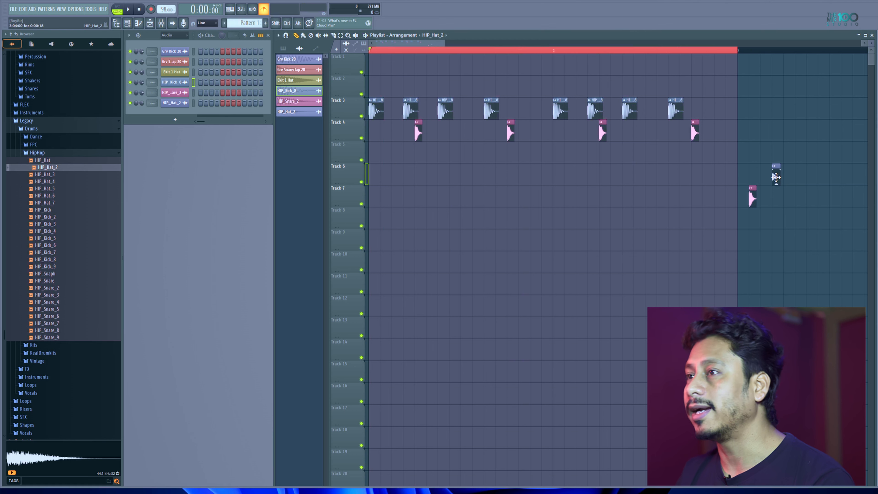
left_click_drag(776, 177, 403, 149)
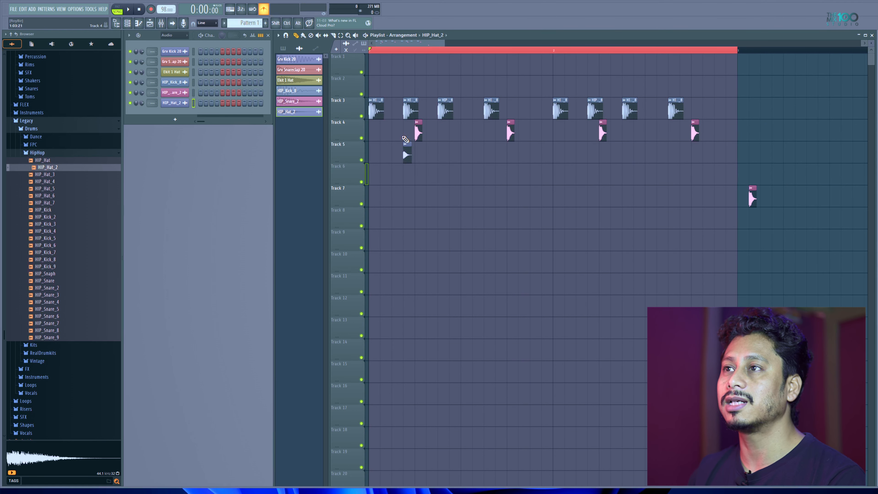
scroll(370, 52, "up", 2)
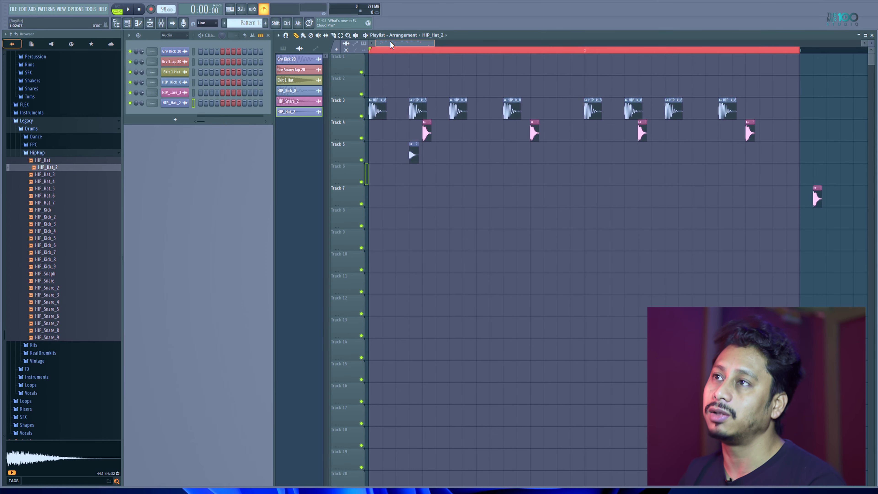
scroll(383, 52, "up", 3)
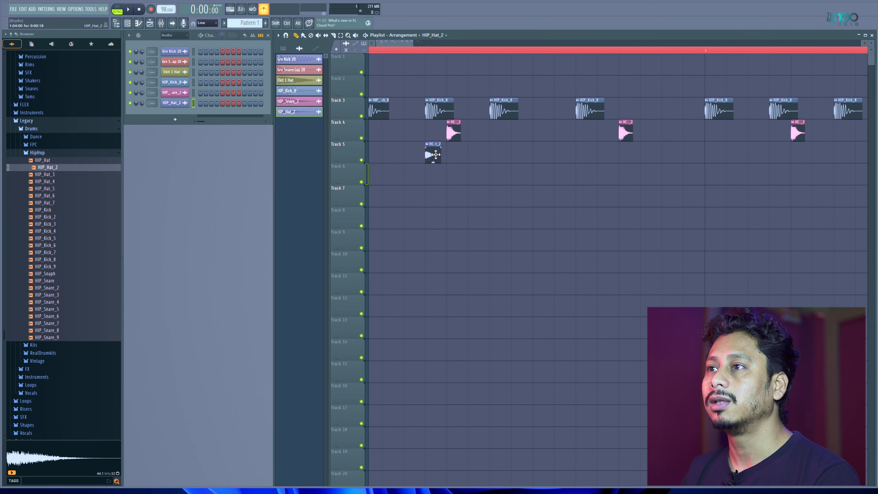
left_click_drag(407, 152, 373, 152)
Fill the rest of bar 1 on Track 5 with HIP_Hat_2 clips every two steps, and play the beat
left_click(415, 154)
left_click(458, 154)
left_click(499, 153)
left_click(549, 154)
left_click(592, 154)
left_click(634, 155)
left_click(678, 157)
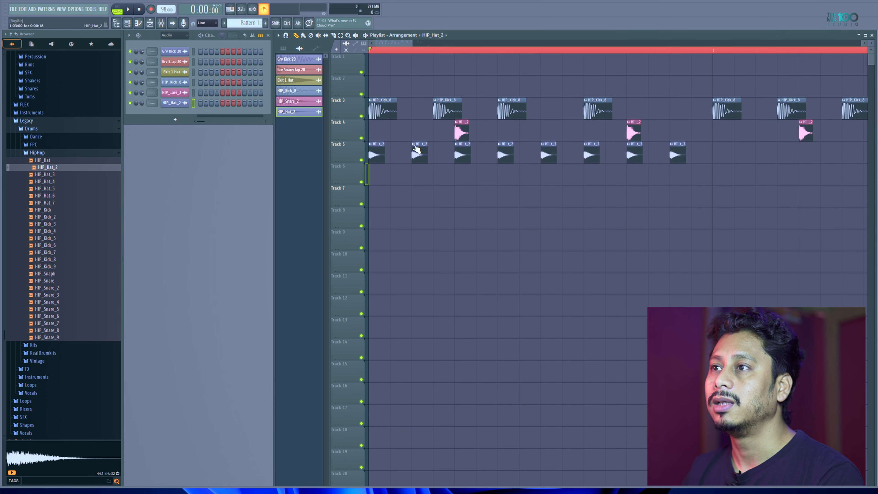
key("space")
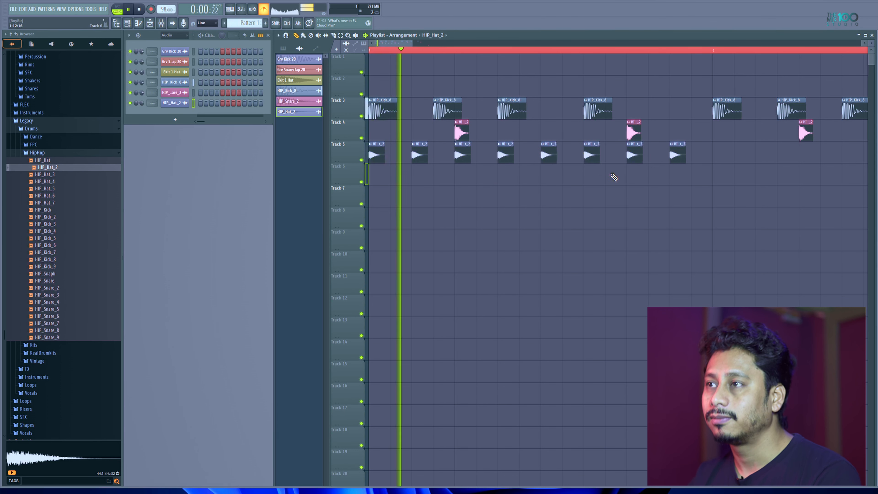
scroll(573, 55, "down", 2)
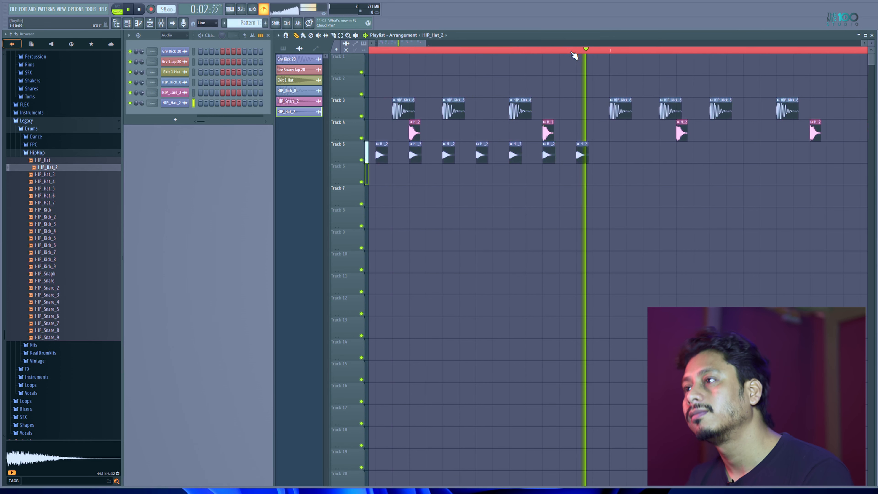
scroll(574, 55, "down", 2)
key("space")
Duplicate the eight hat clips of bar 1 on Track 5 into bar 2, and play the full beat
key("ctrl")
left_click_drag(574, 155, 367, 165)
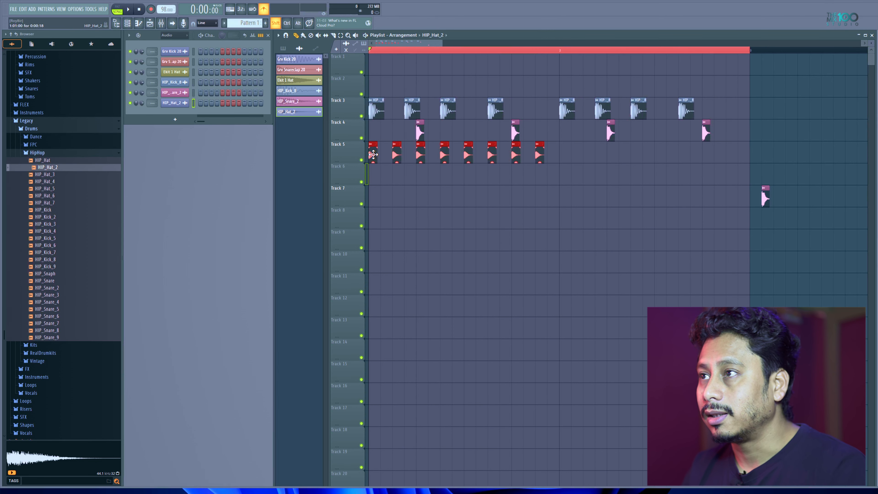
key("ctrl+b")
key("ctrl+d")
key("space")
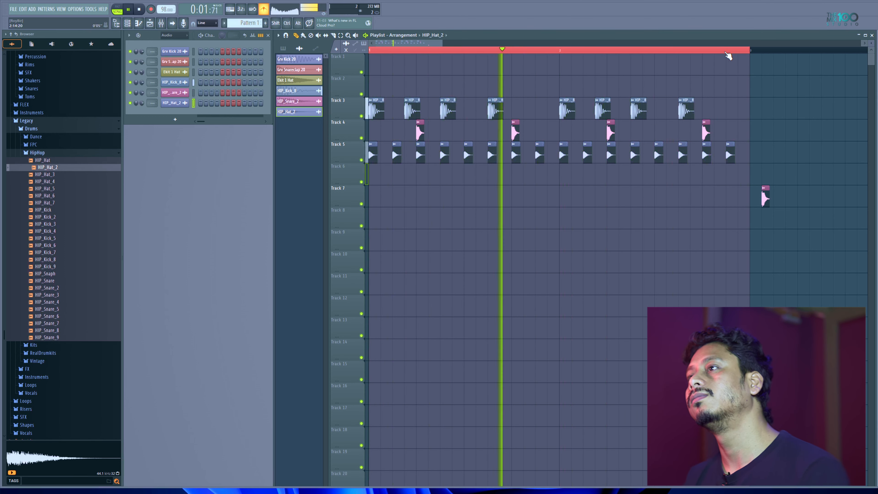
key("space")
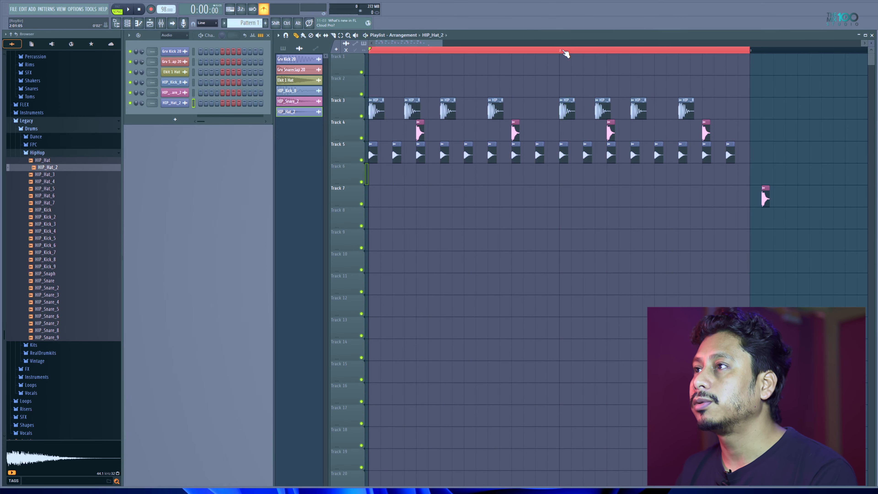
Move the second kick clip of bar 2 on Track 3 one step earlier, and play the varied beat
left_click_drag(597, 110, 585, 110)
key("space")
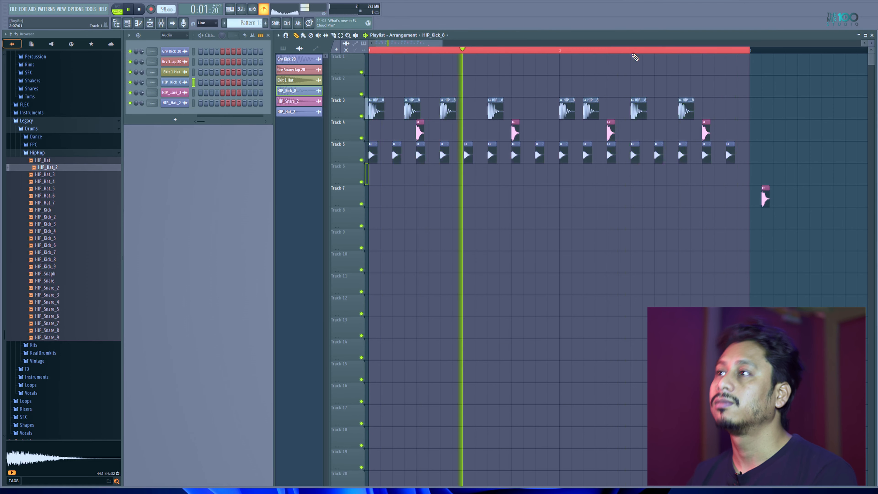
scroll(635, 56, "down", 2)
scroll(639, 59, "down", 2)
scroll(495, 137, "up", 2)
scroll(443, 54, "down", 2)
key("space")
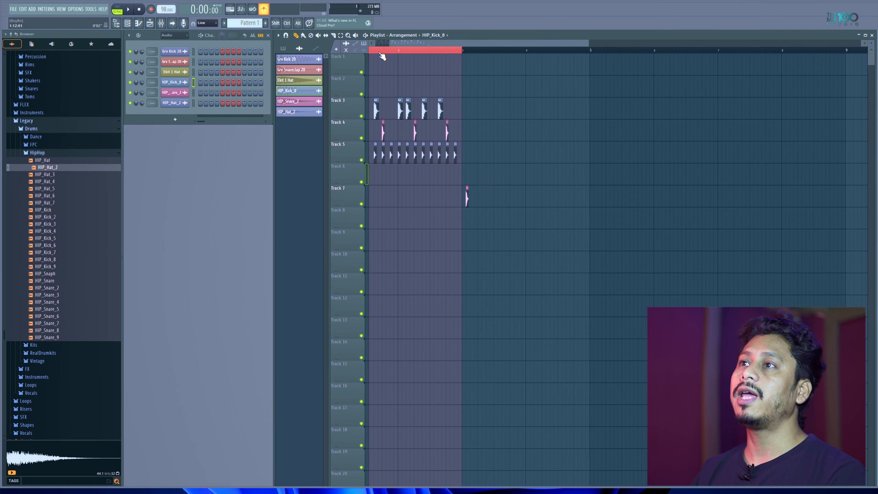
scroll(411, 53, "down", 2)
scroll(379, 53, "up", 7)
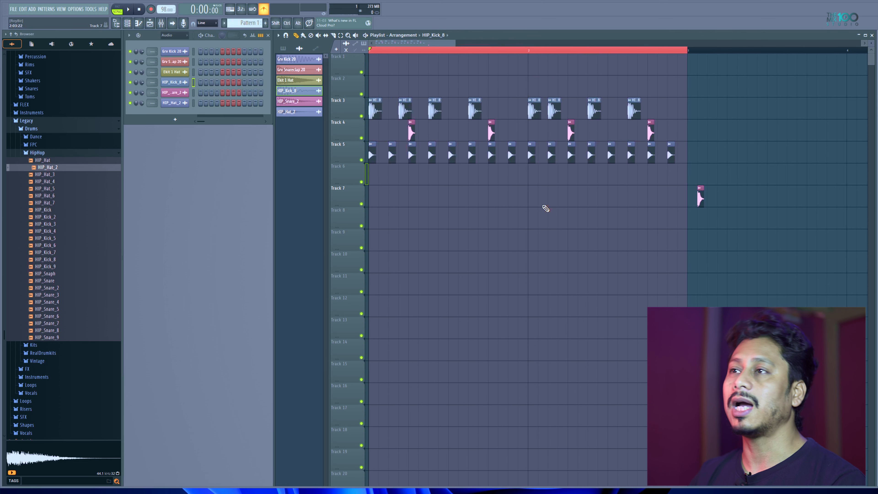
scroll(466, 122, "down", 2)
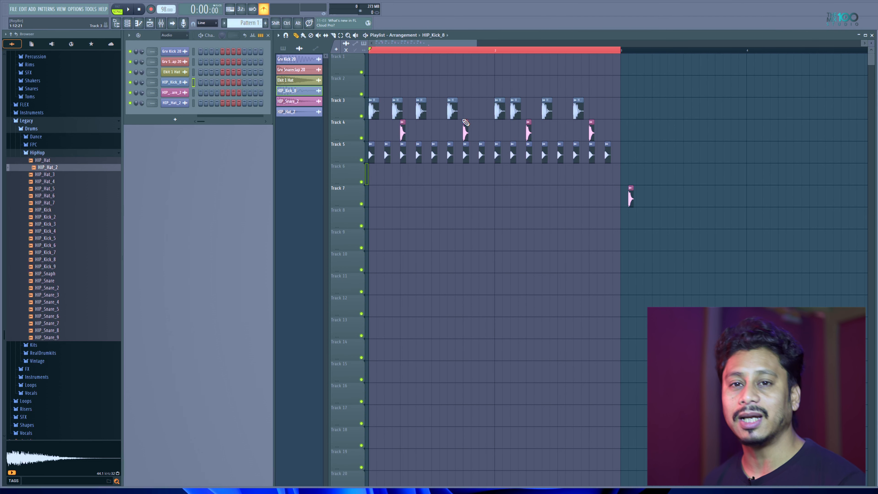